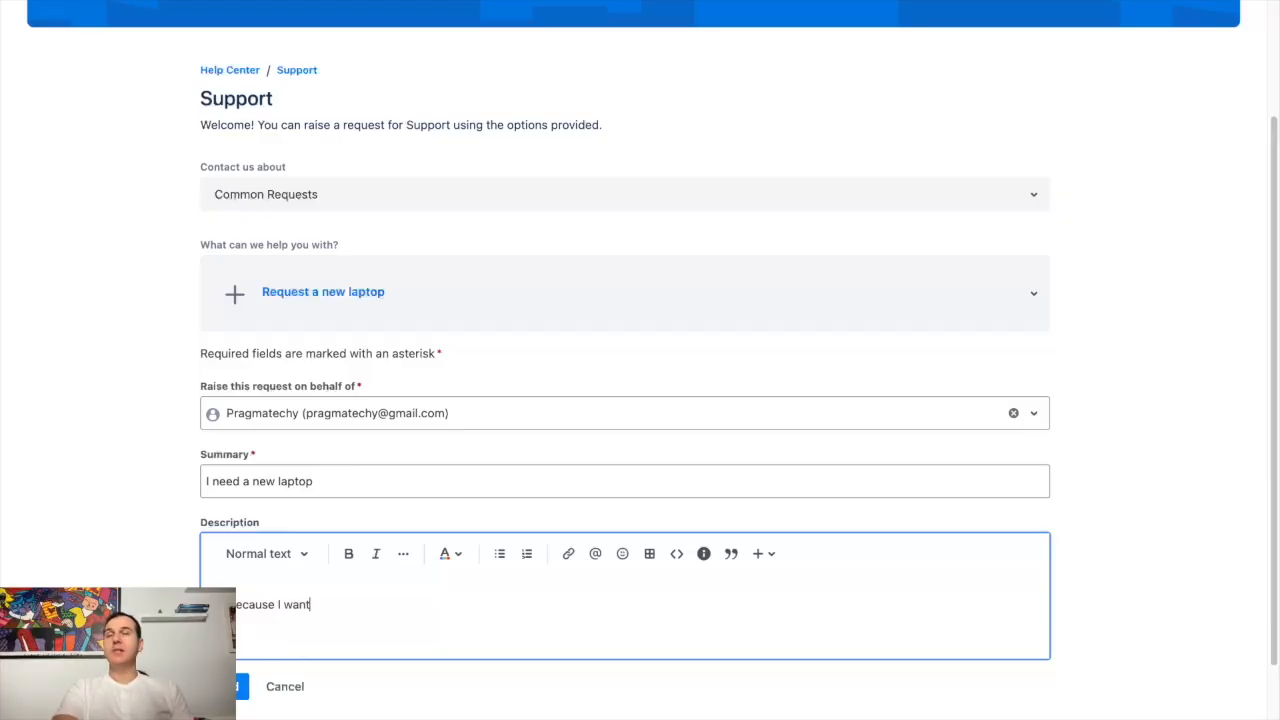
# Submit the "I need a new laptop" request and assign its work item to your own account
pyautogui.hotkey('ctrl', 'Return')
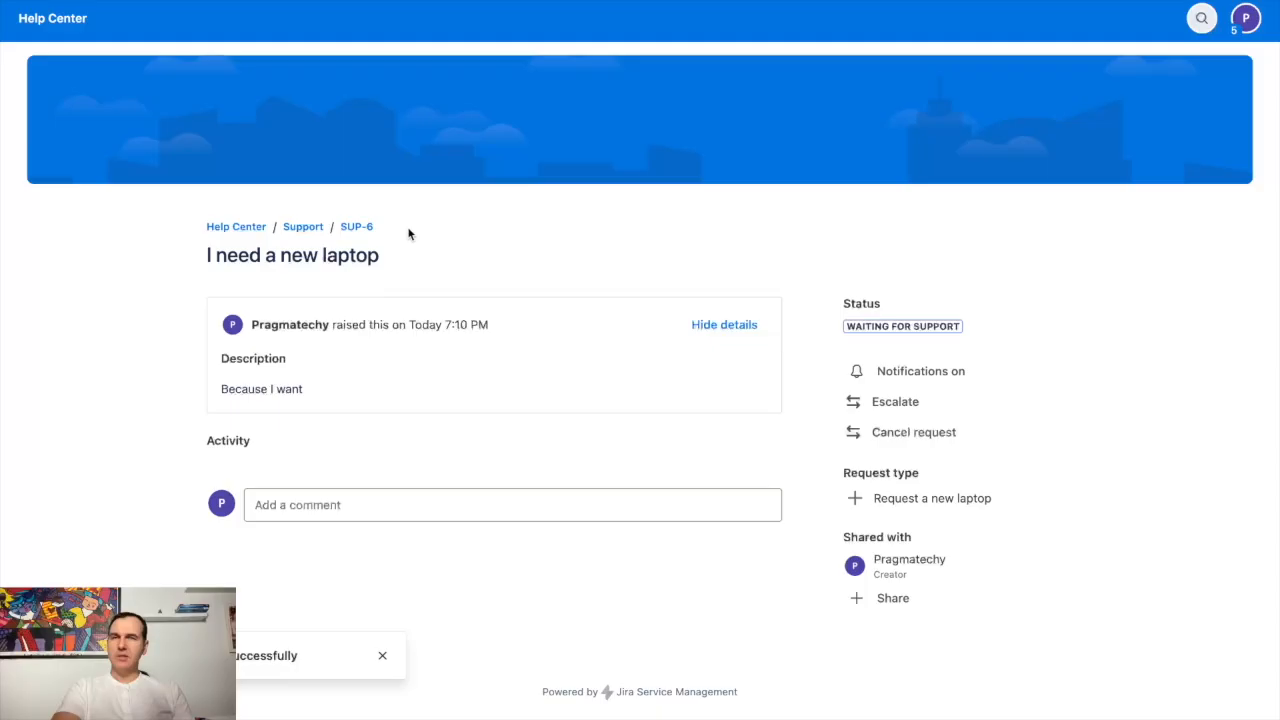
pyautogui.click(361, 229)
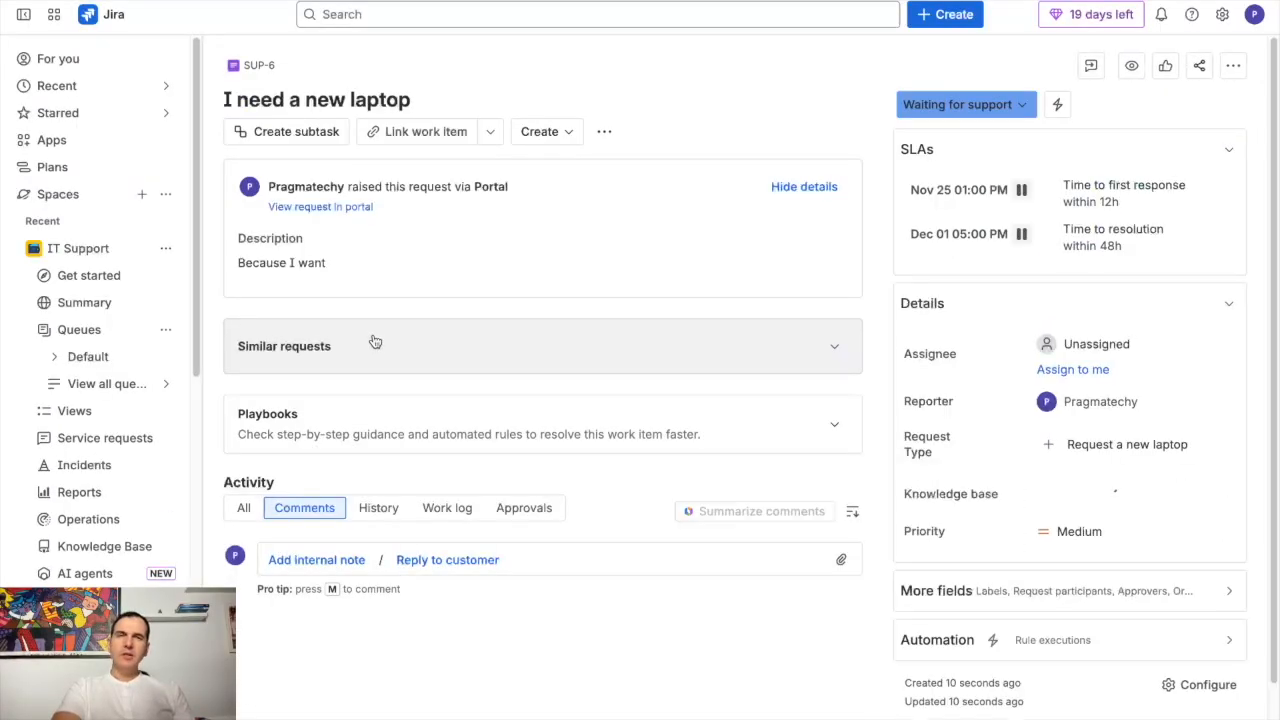
pyautogui.click(1106, 348)
pyautogui.click(1100, 389)
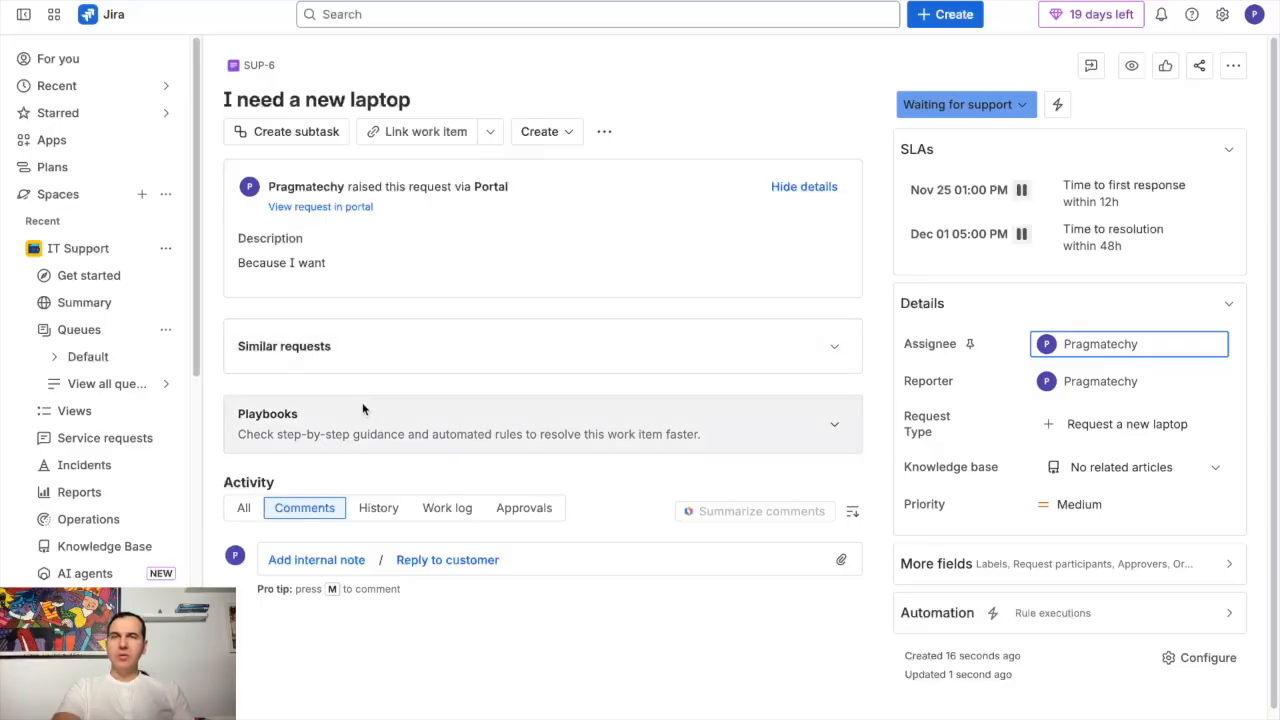
# Expand the New device request playbook, read the full Initial checks instructions, and mark that step done
pyautogui.click(321, 427)
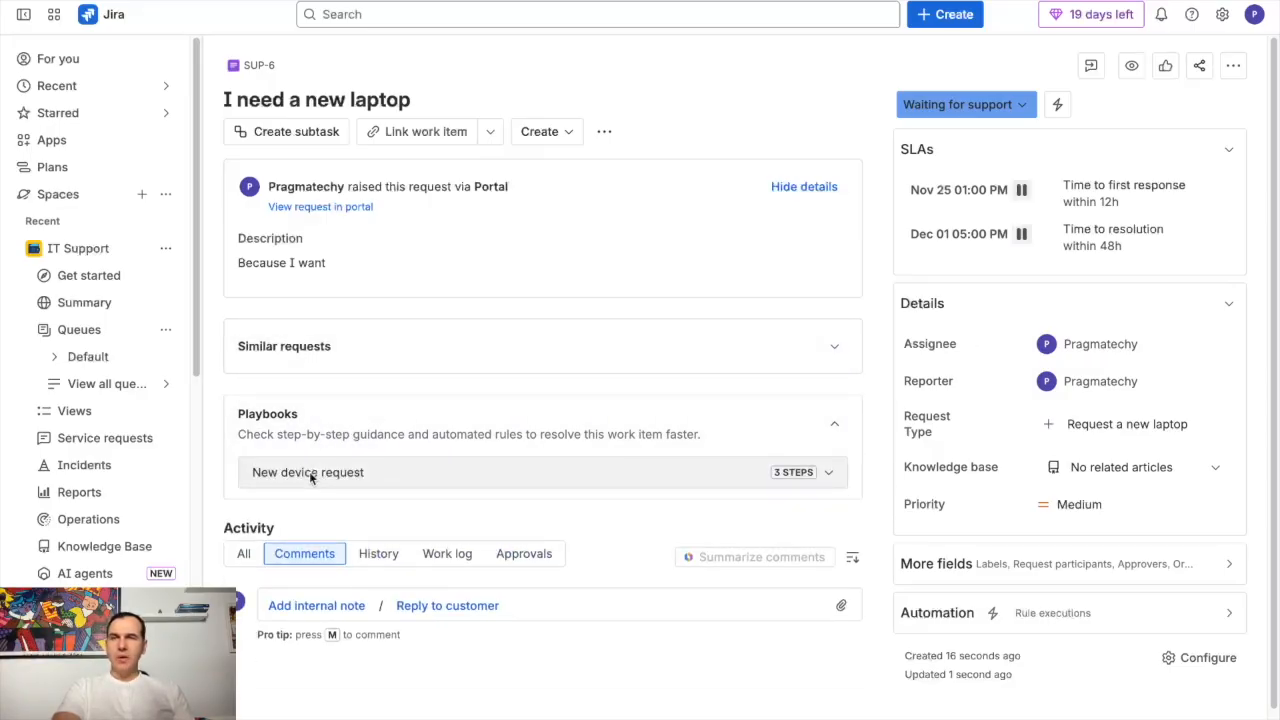
pyautogui.click(326, 476)
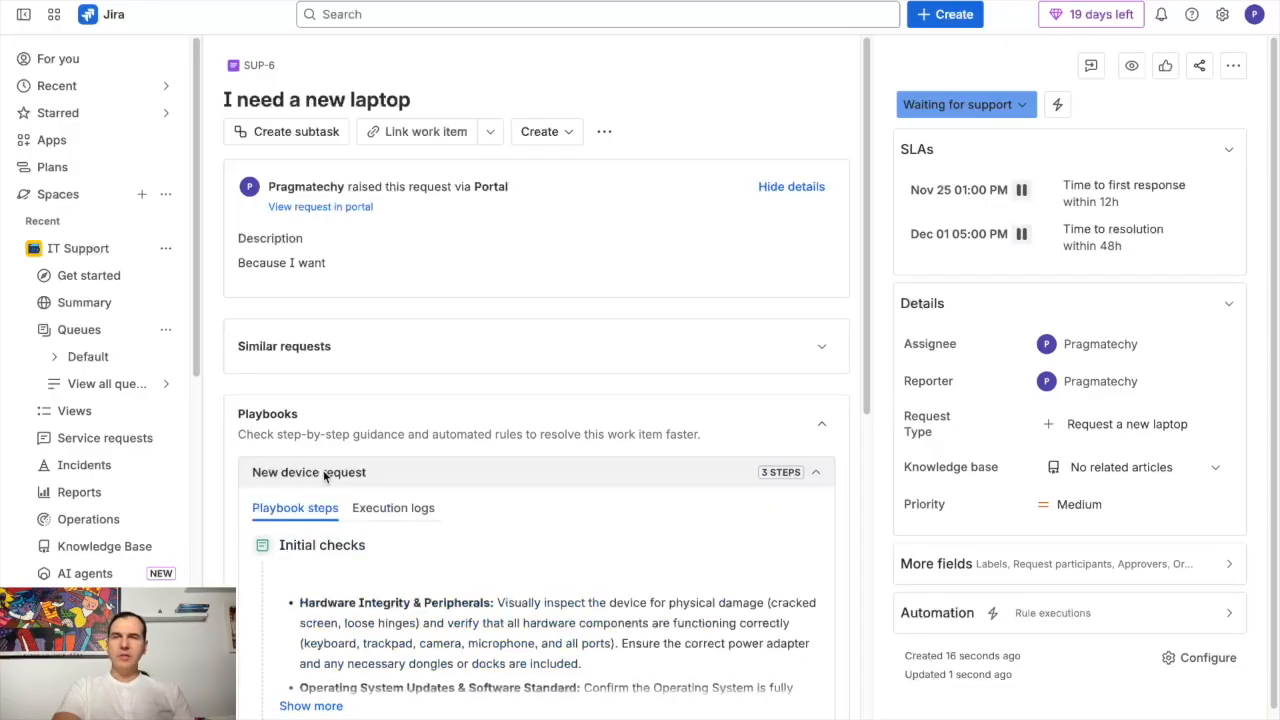
pyautogui.scroll(-1, 342, 470)
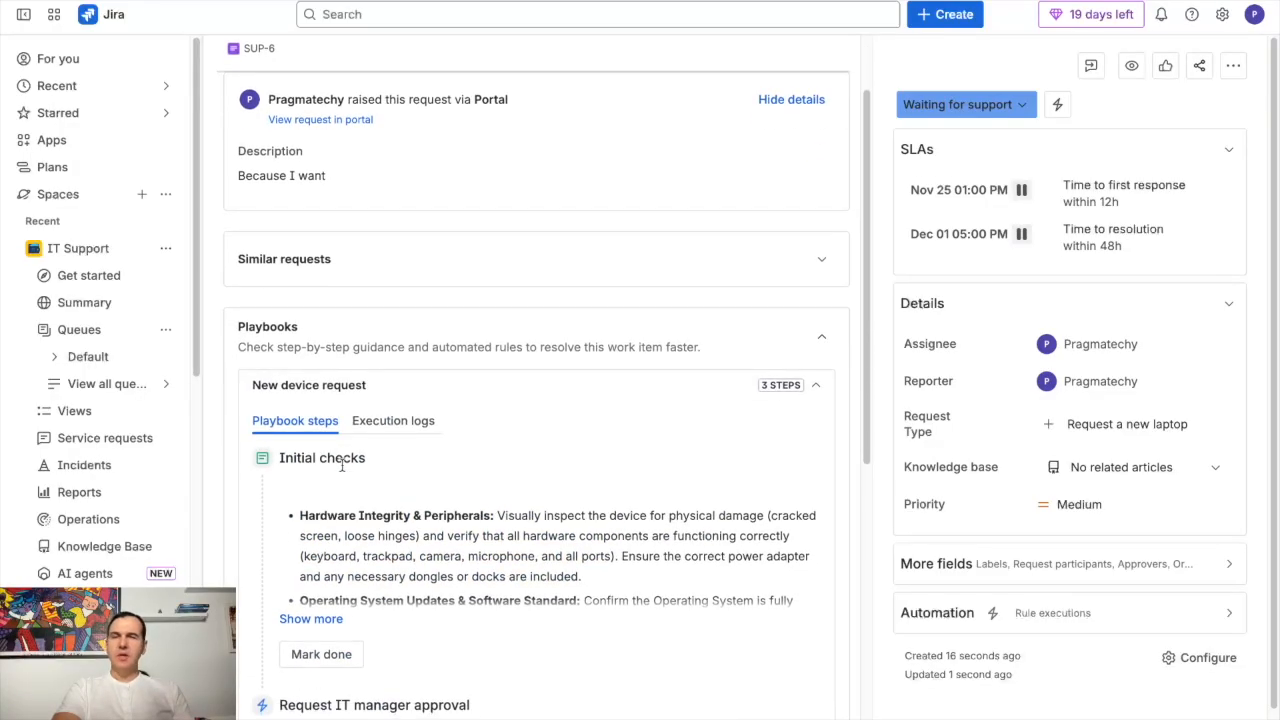
pyautogui.scroll(-2, 342, 470)
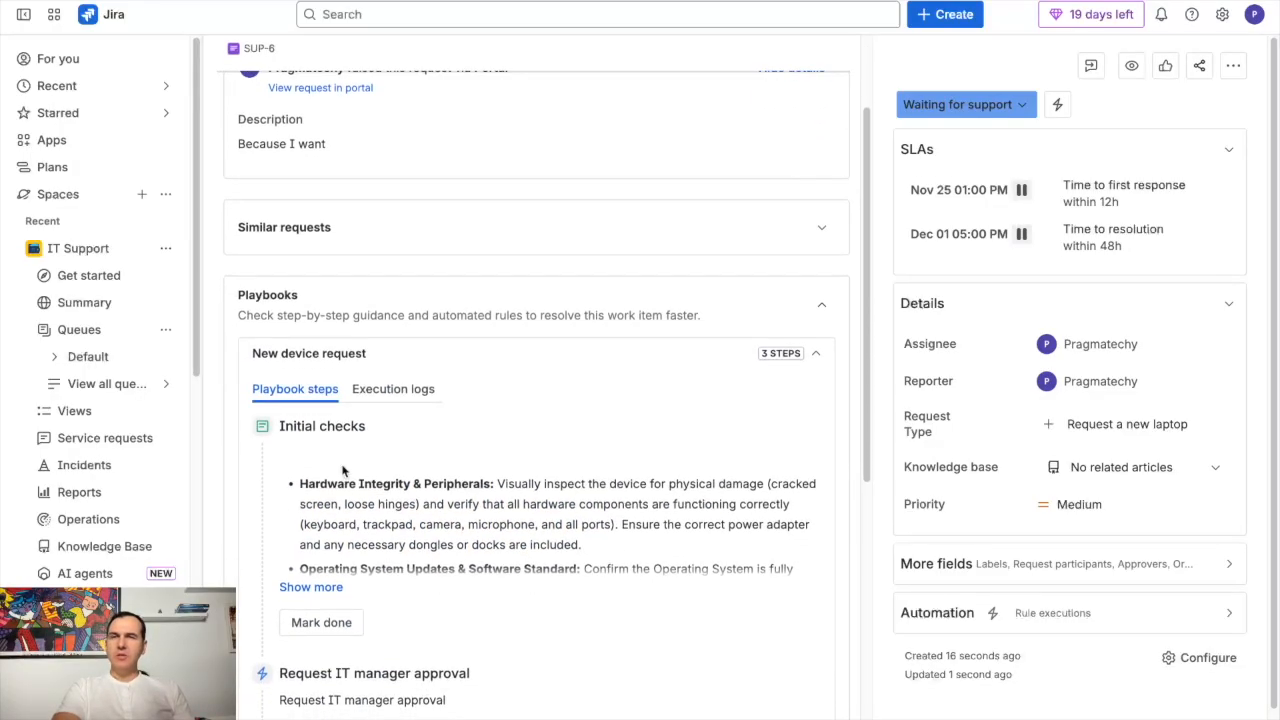
pyautogui.scroll(-2, 343, 470)
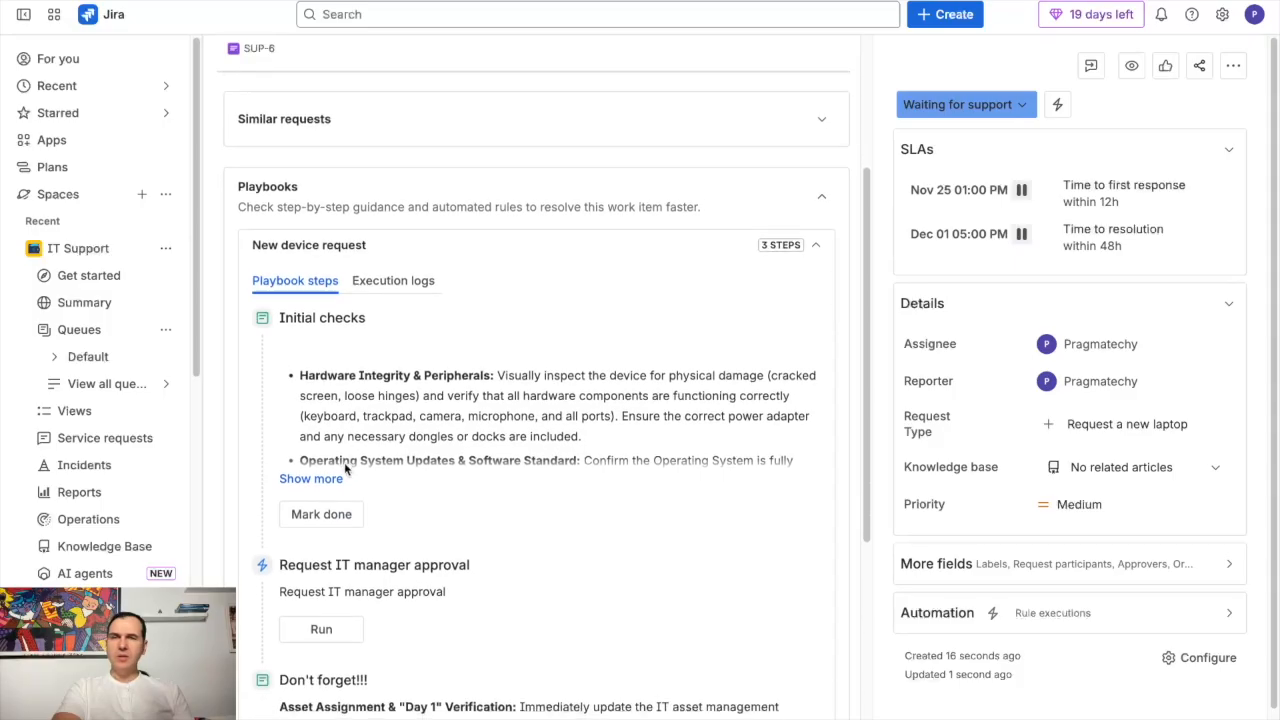
pyautogui.click(312, 478)
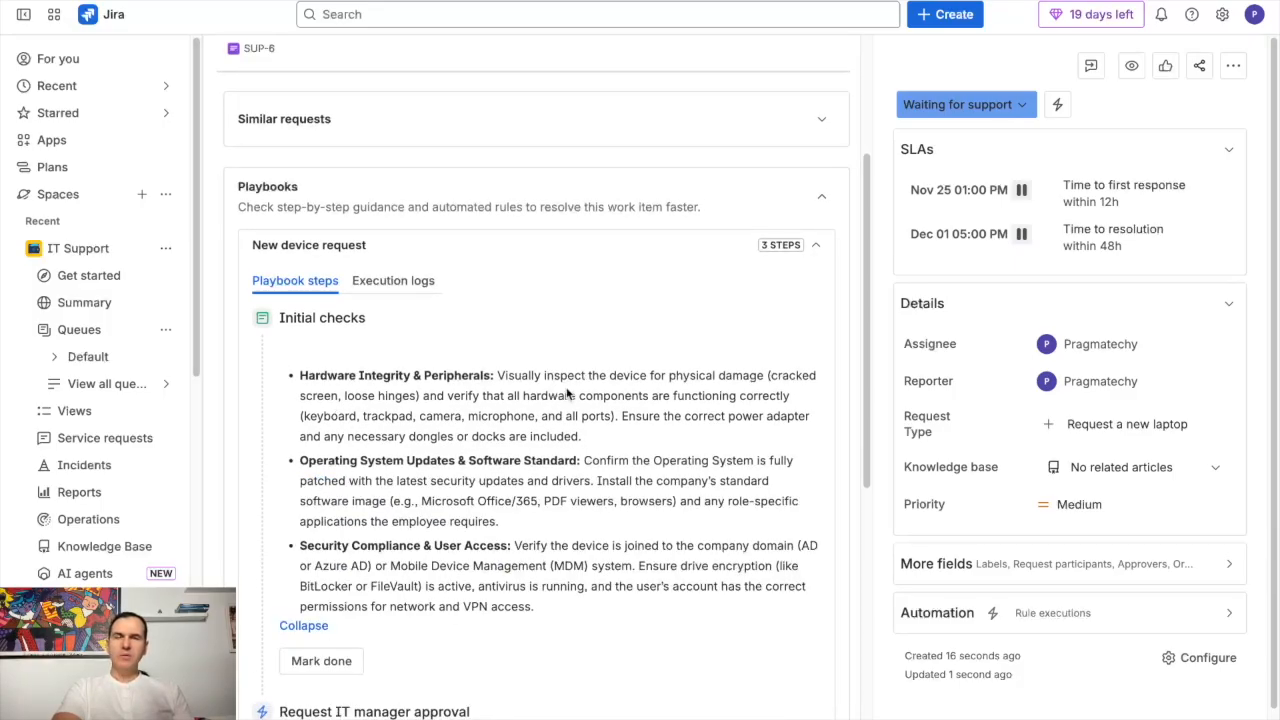
pyautogui.scroll(-2, 437, 432)
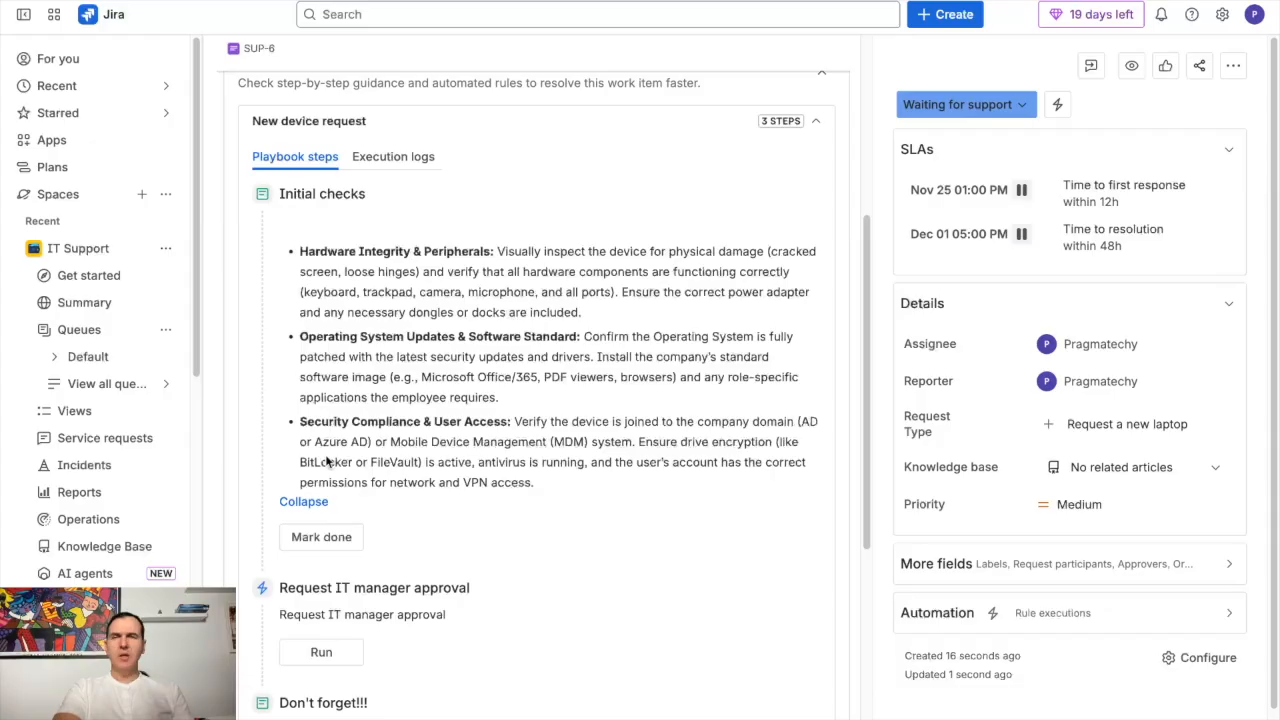
pyautogui.click(321, 537)
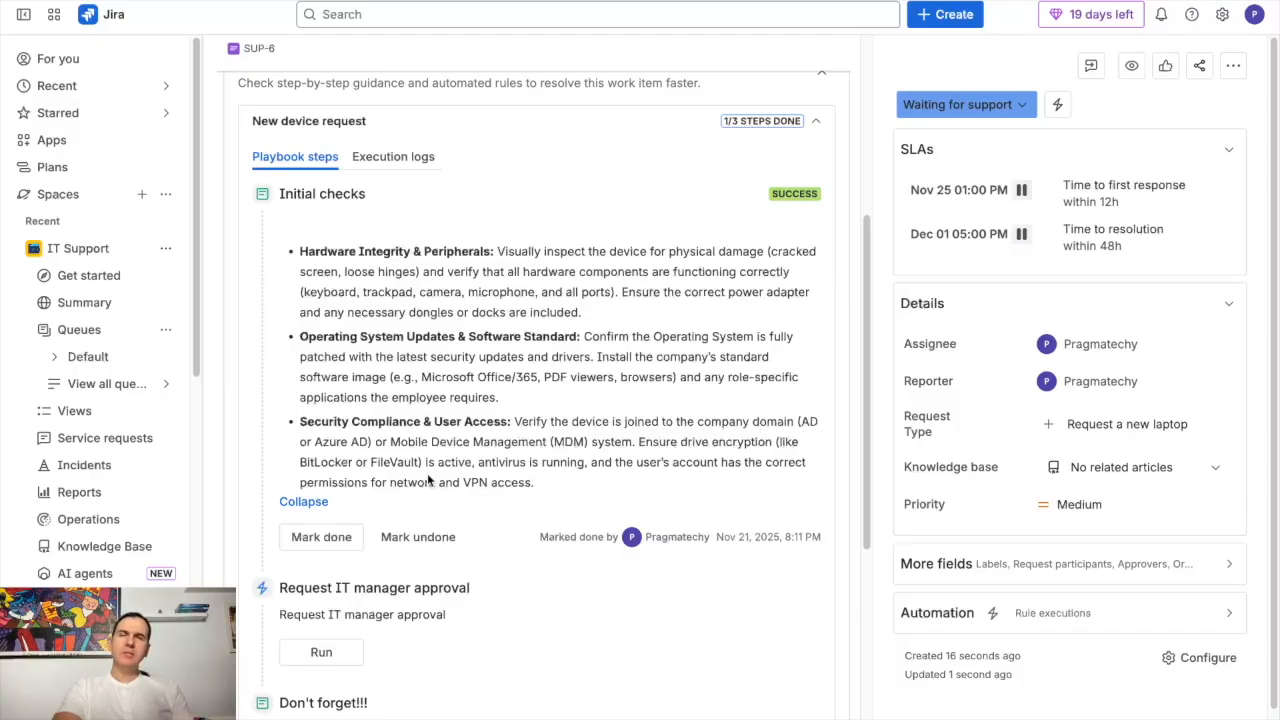
# Run the playbook's Request IT manager approval step and approve the request from the customer portal
pyautogui.scroll(-2, 428, 481)
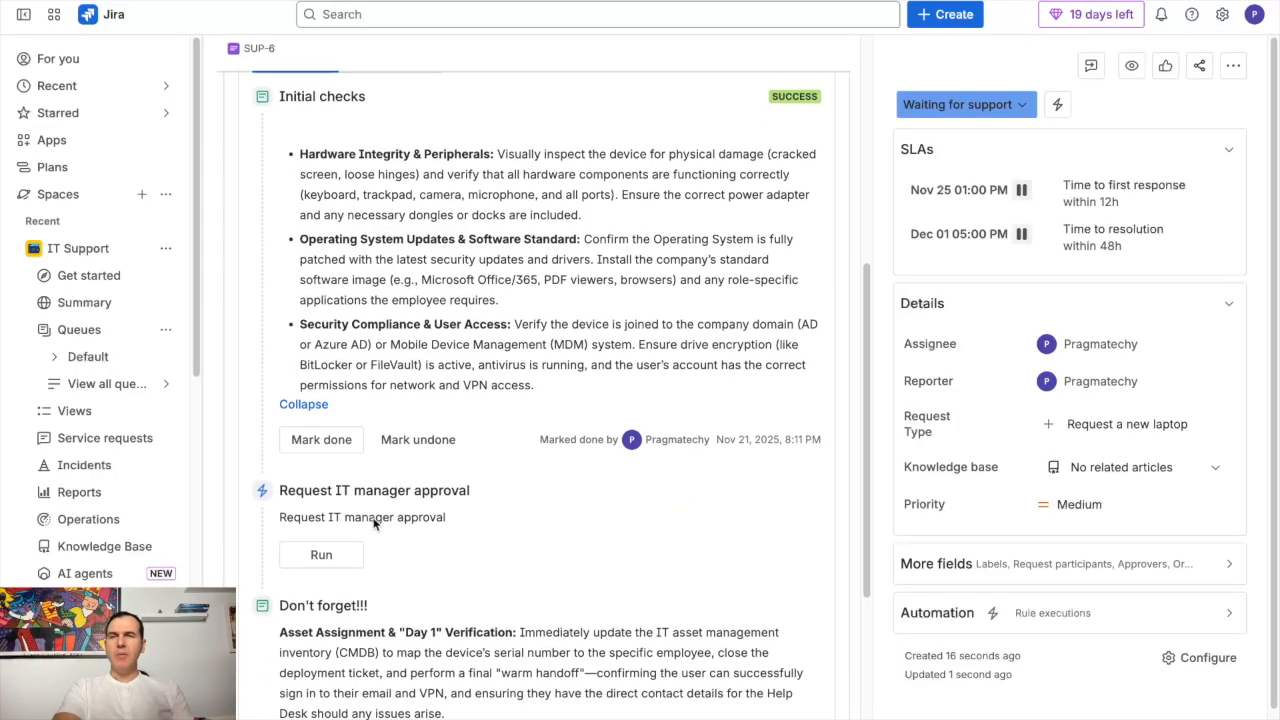
pyautogui.click(321, 554)
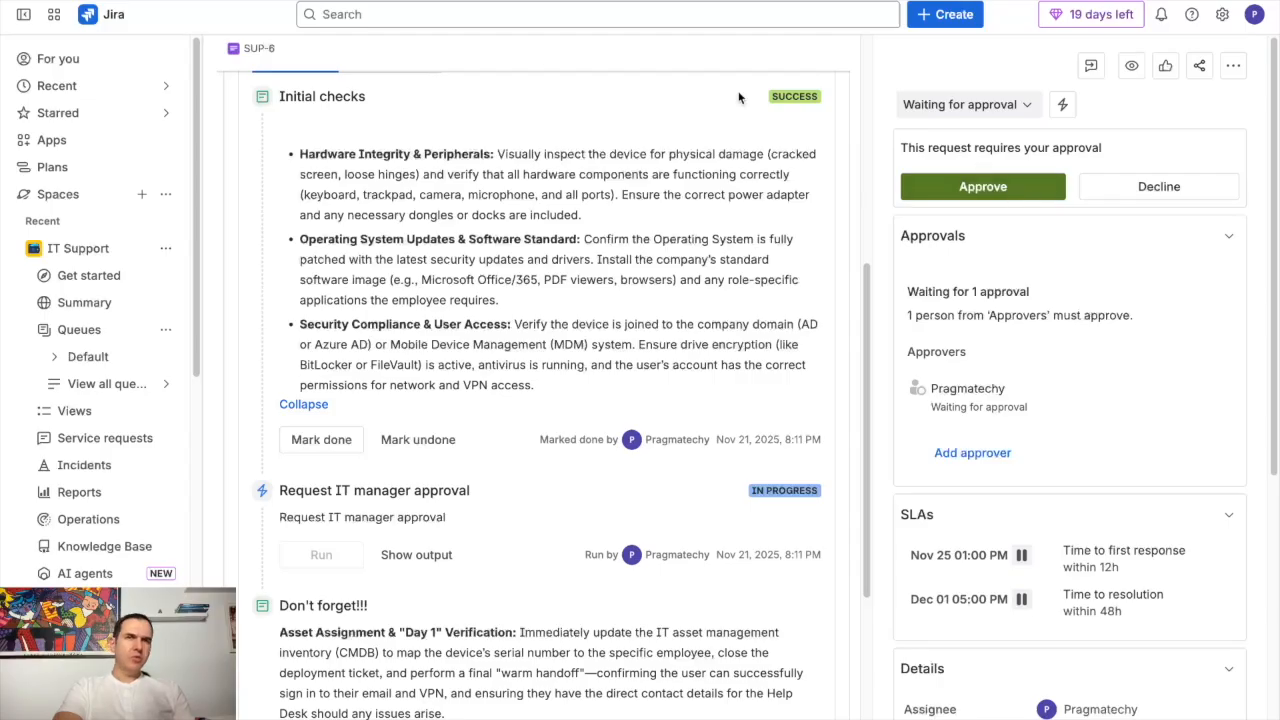
pyautogui.scroll(5, 411, 87)
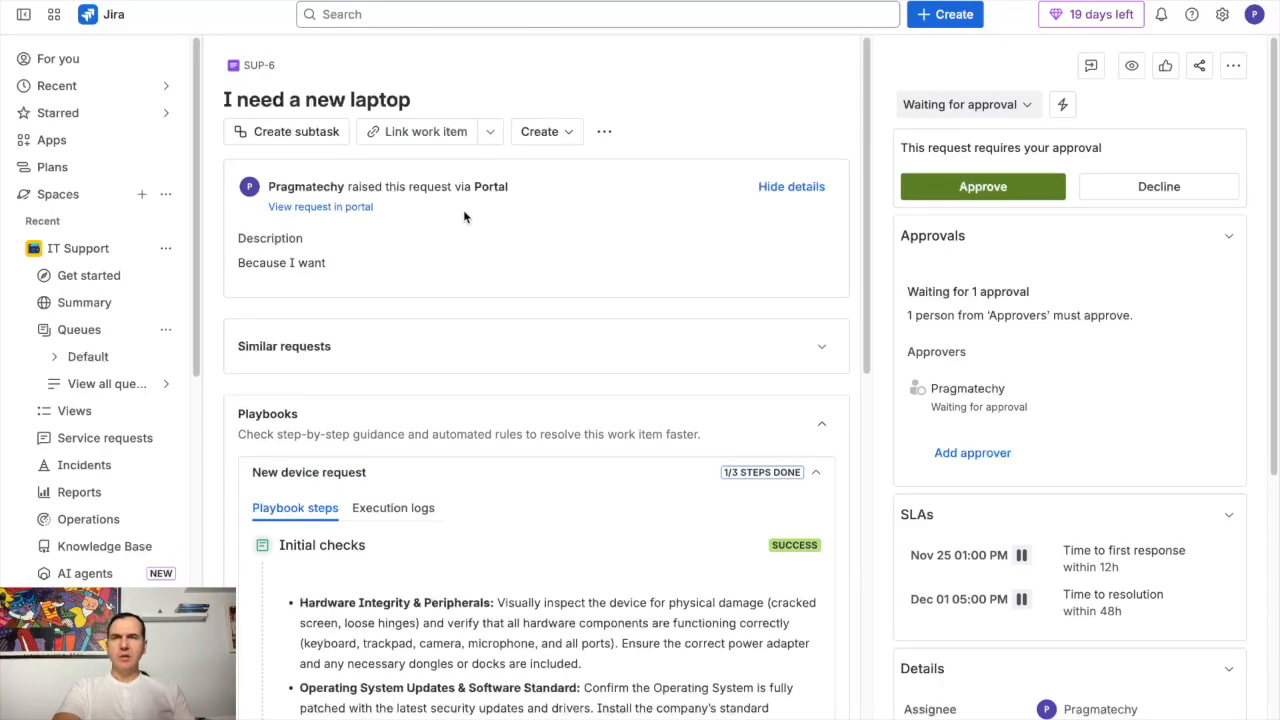
pyautogui.click(350, 209)
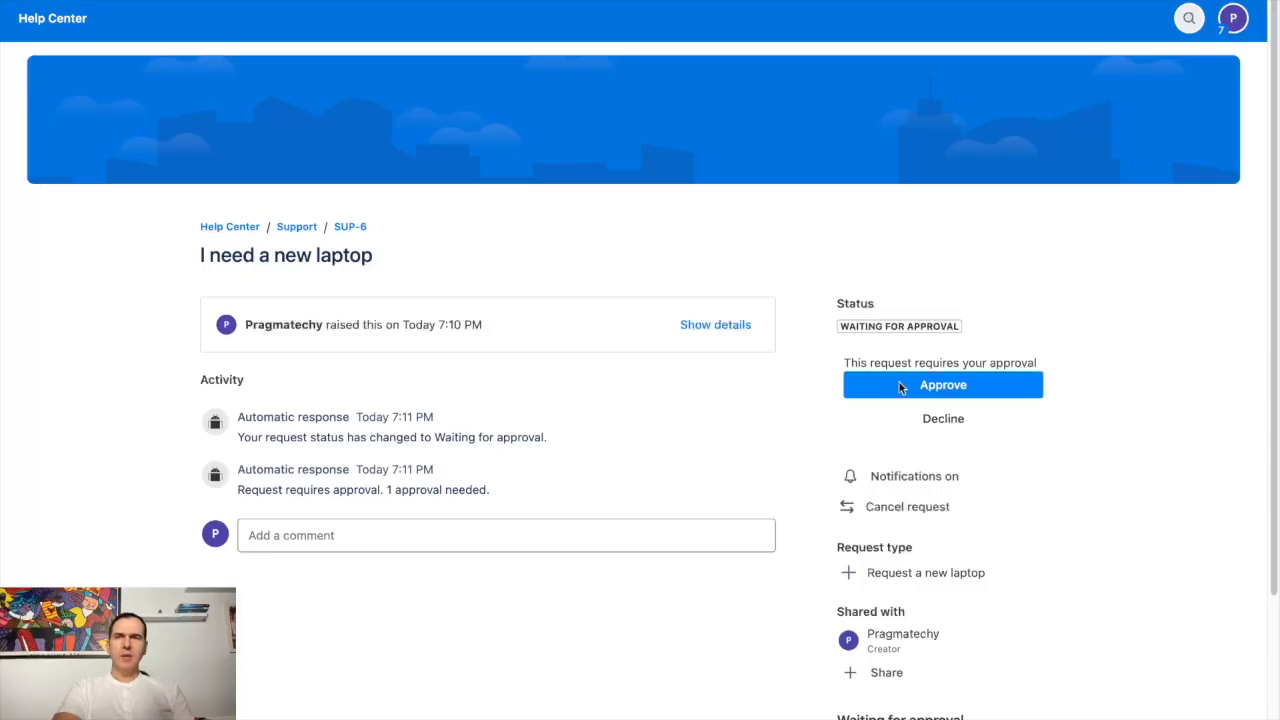
pyautogui.click(900, 386)
pyautogui.click(574, 2)
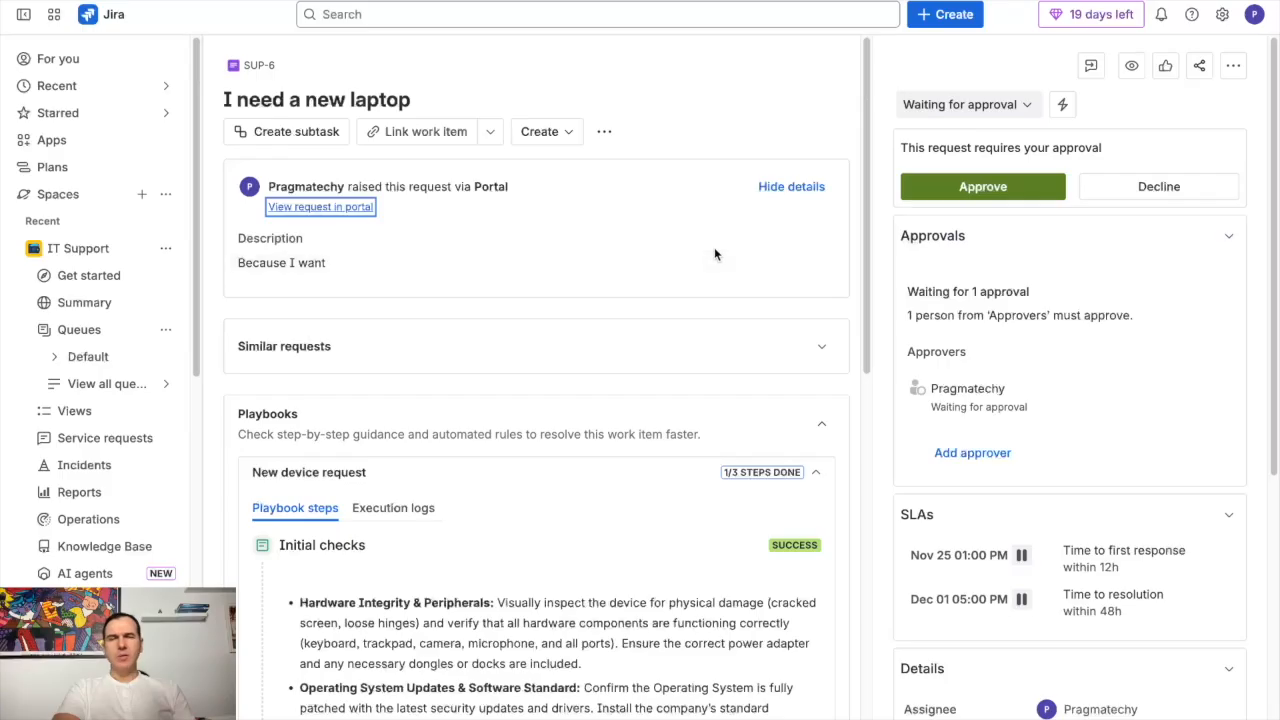
# Reopen the New device request playbook on the work item and mark its "Don't forget!!!" step done
pyautogui.scroll(-2, 531, 288)
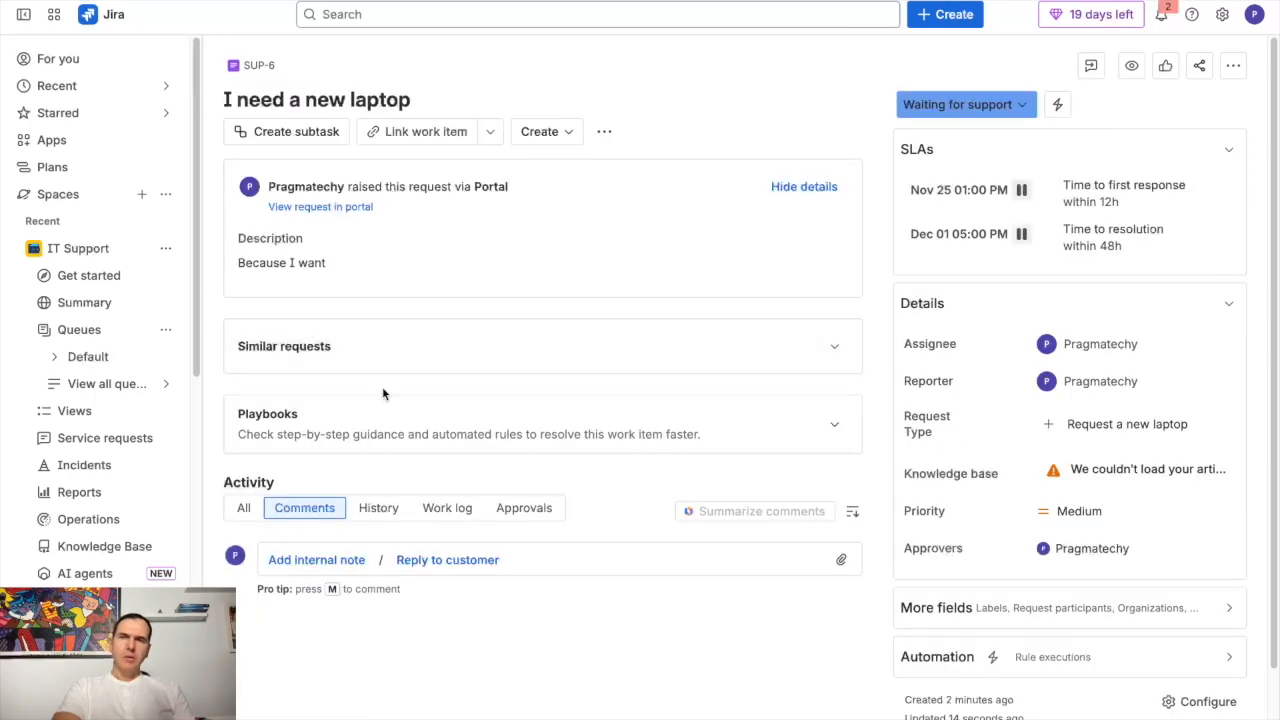
pyautogui.click(344, 424)
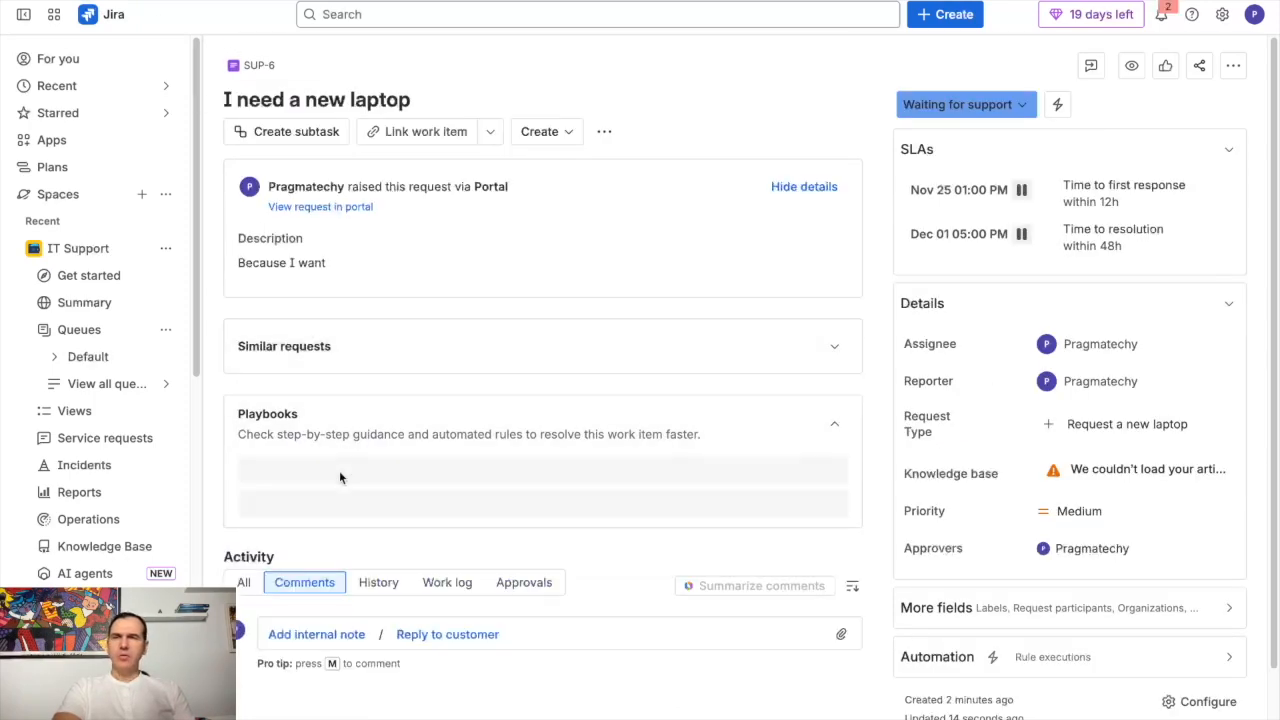
pyautogui.click(366, 470)
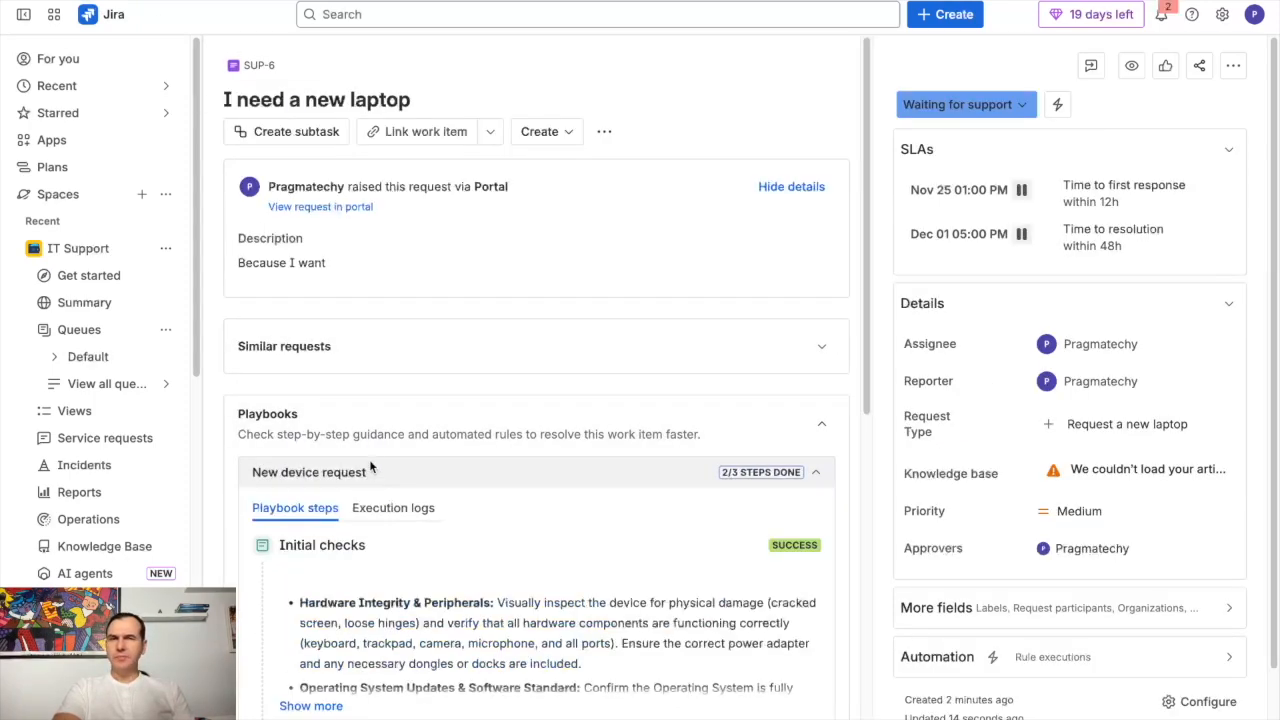
pyautogui.scroll(-3, 370, 465)
pyautogui.scroll(-2, 370, 465)
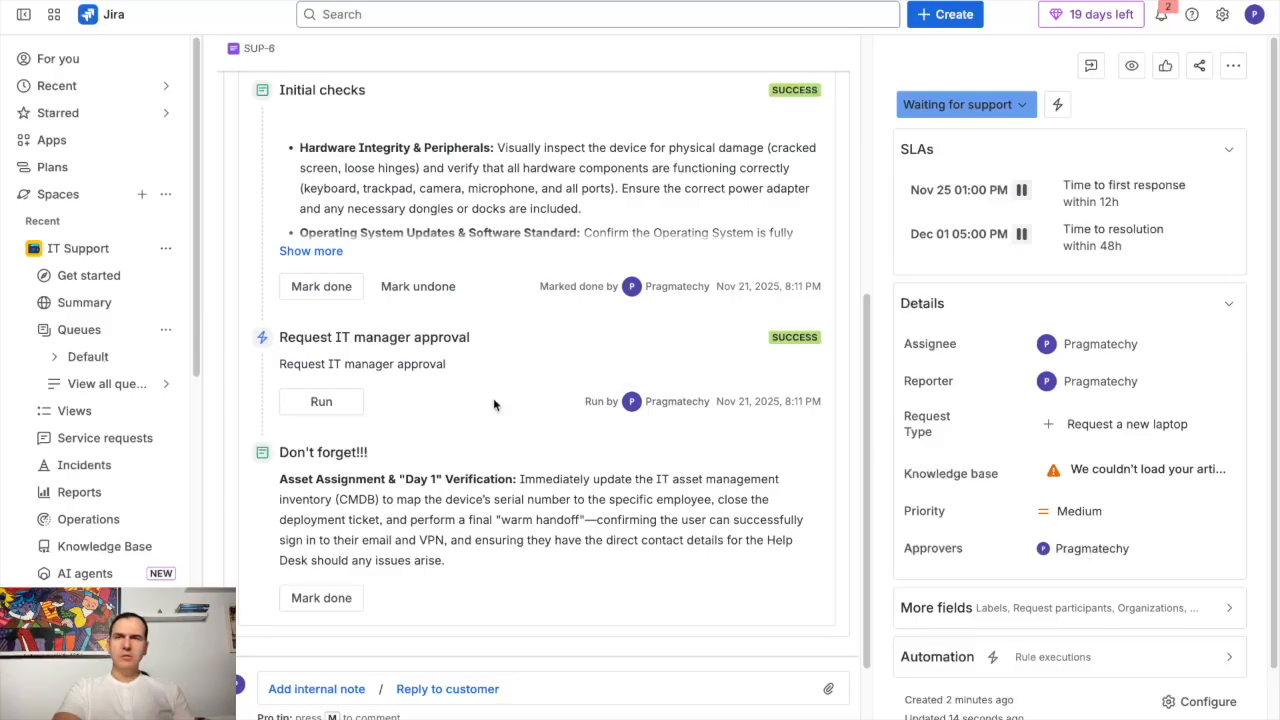
pyautogui.scroll(-1, 352, 478)
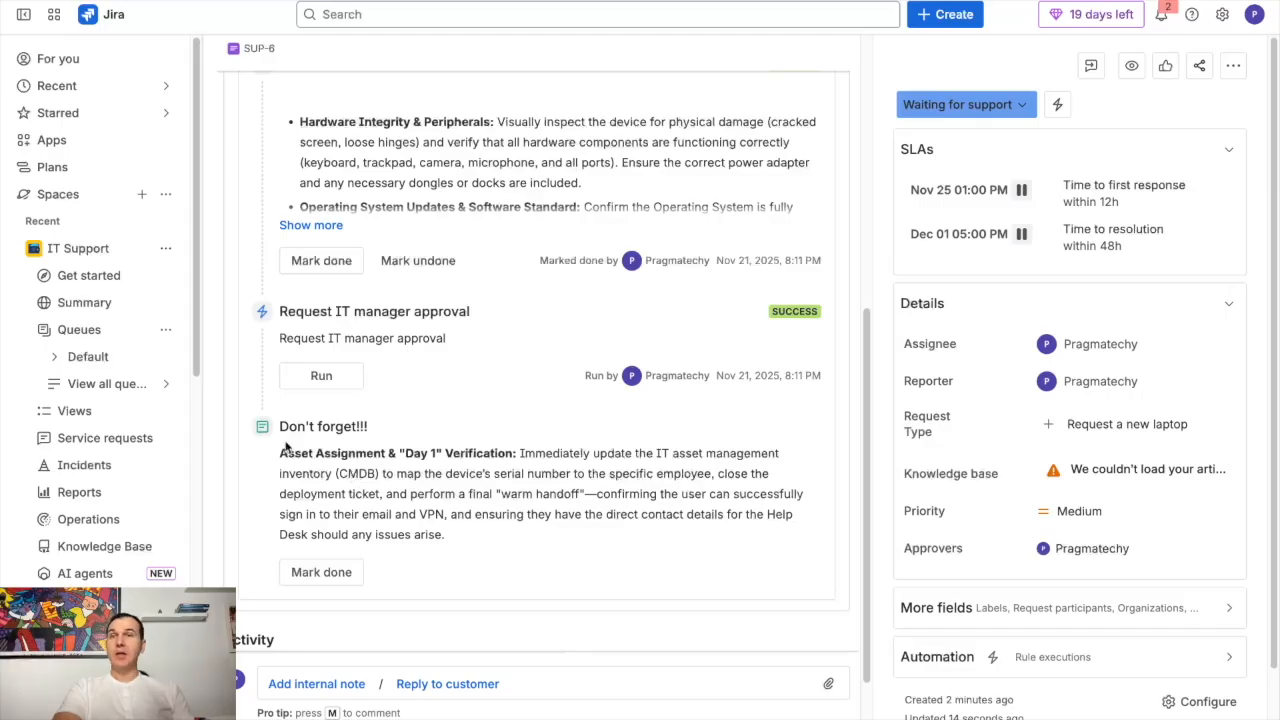
pyautogui.scroll(-1, 289, 452)
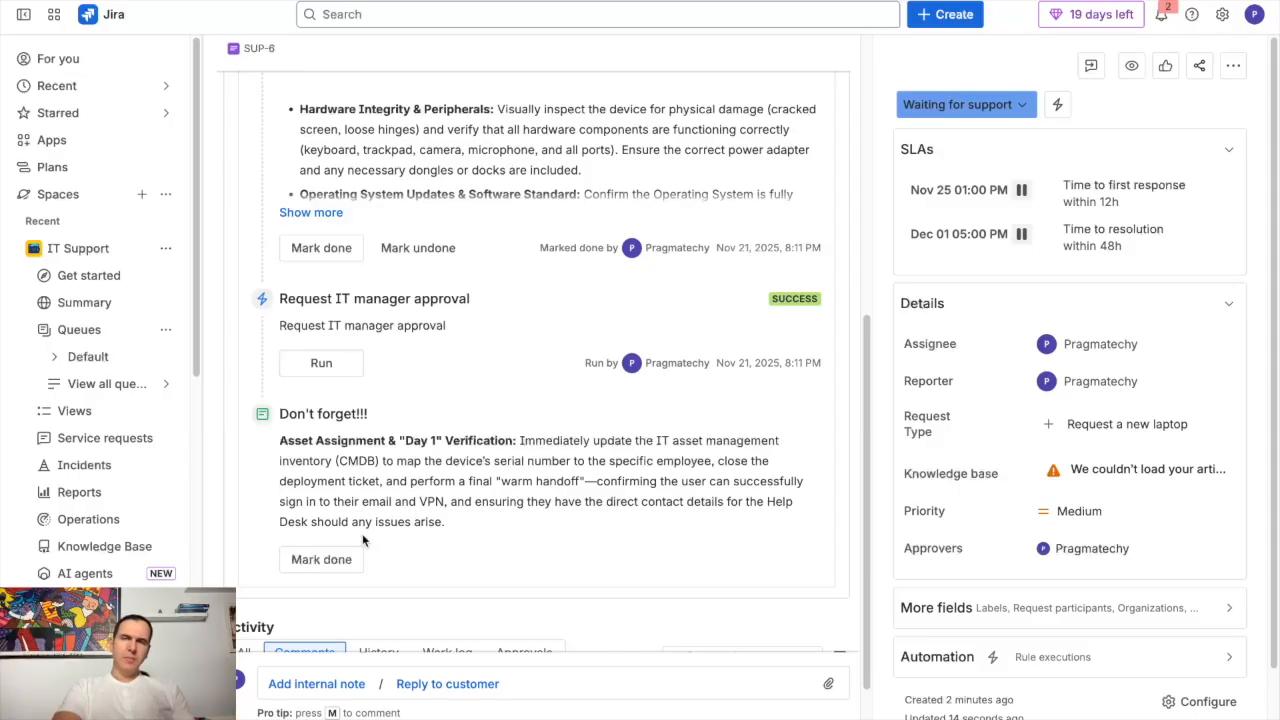
pyautogui.click(321, 559)
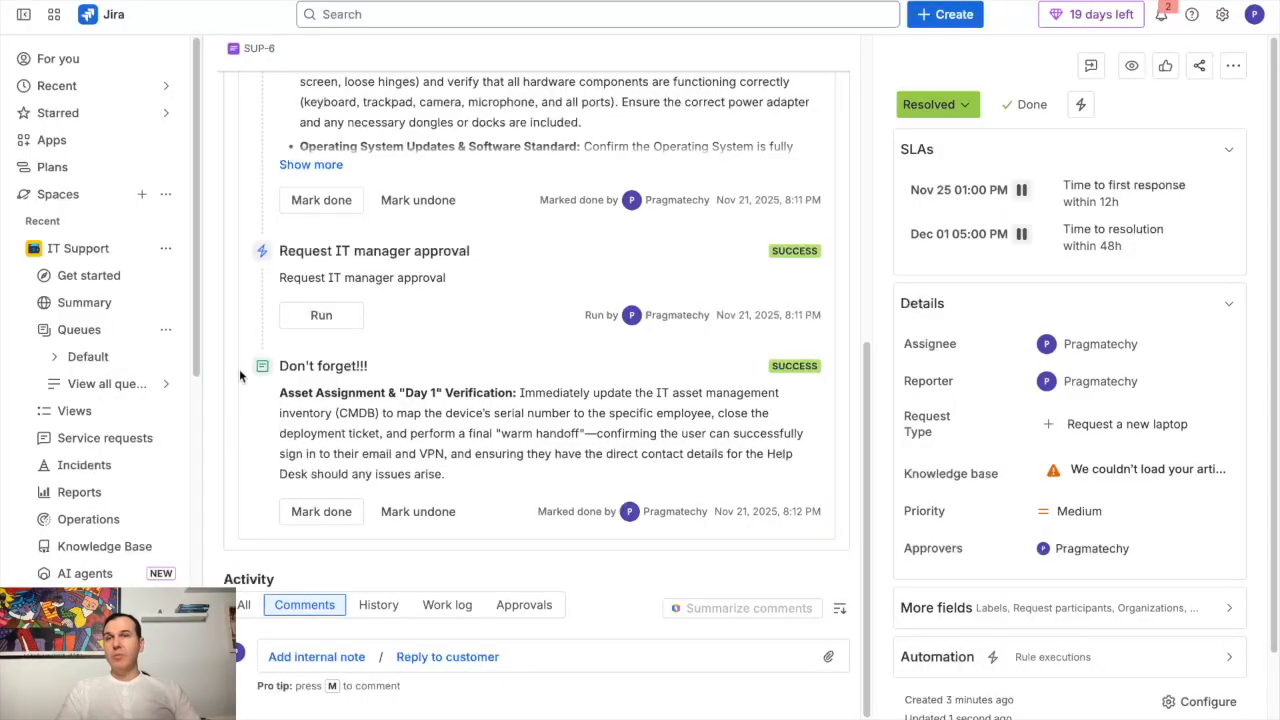
# Open the New device request playbook from the IT Support space settings
pyautogui.click(165, 248)
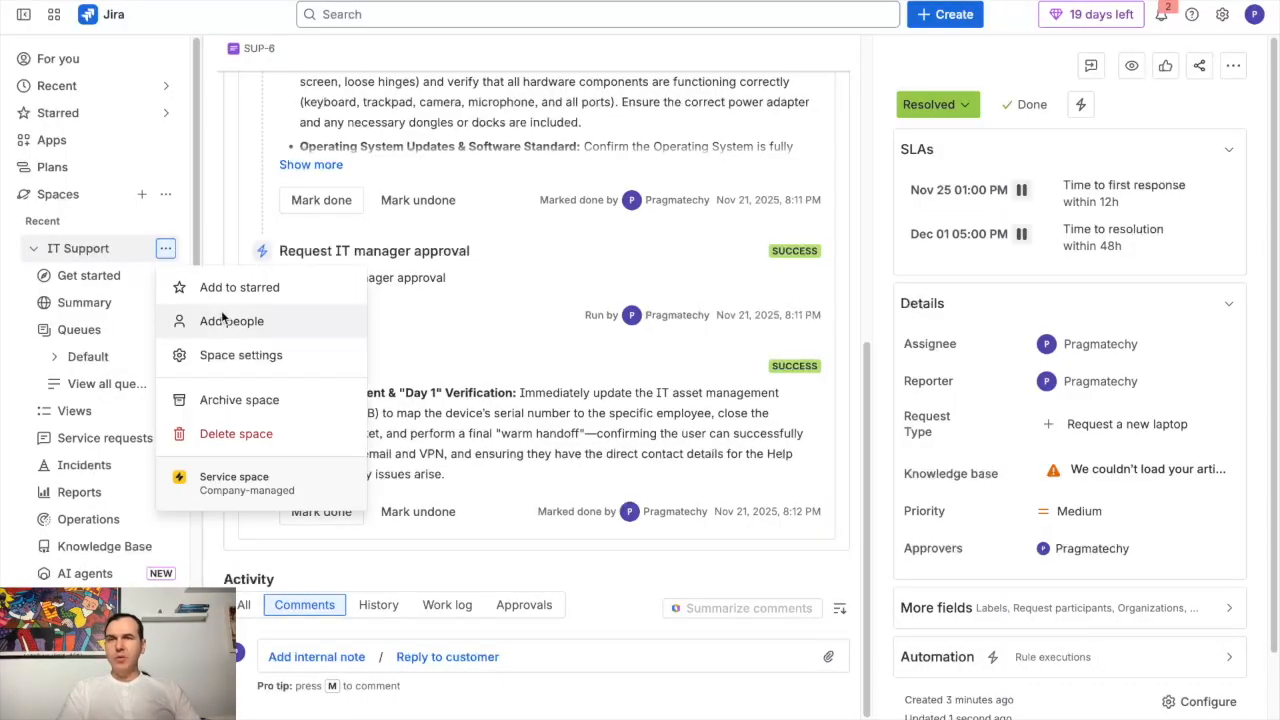
pyautogui.click(244, 354)
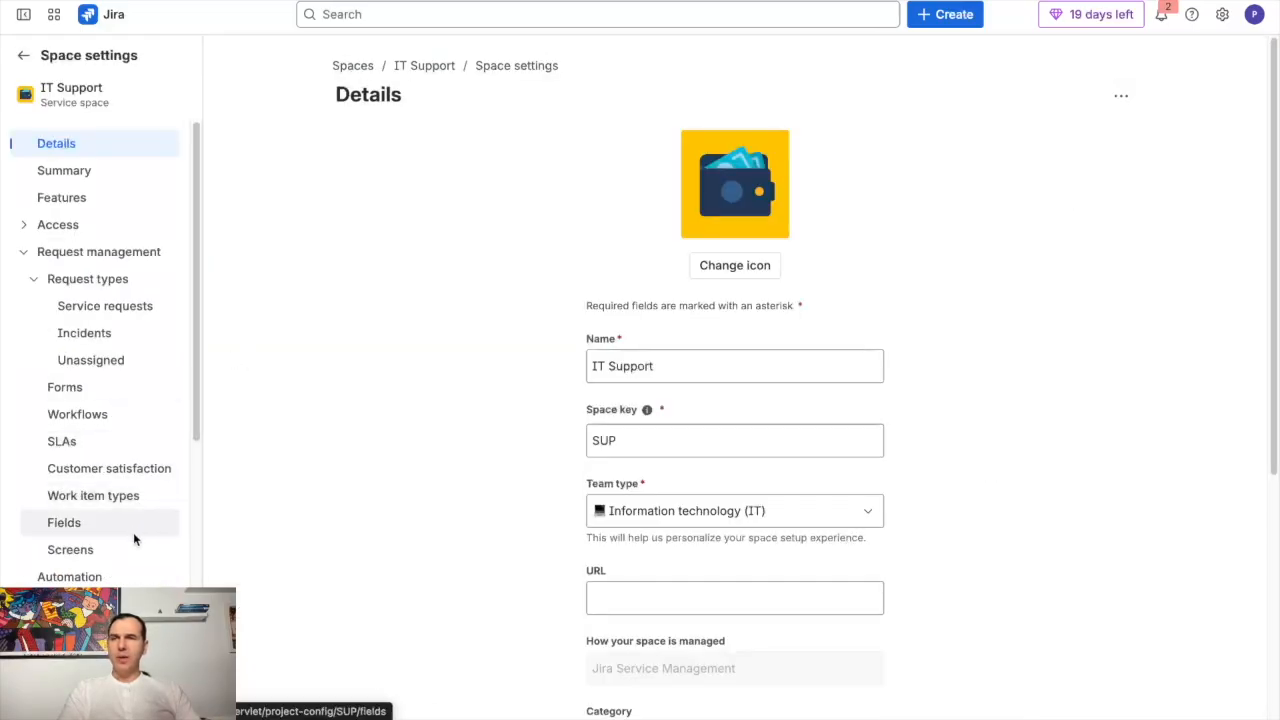
pyautogui.click(68, 632)
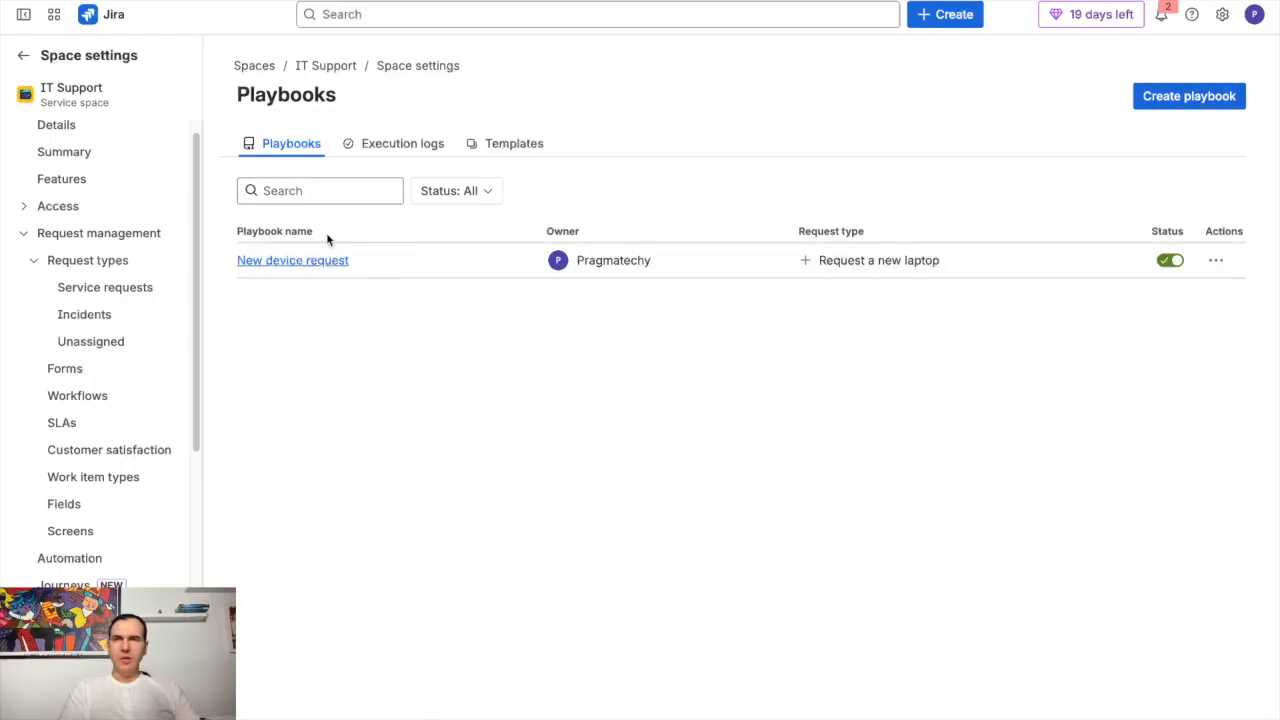
pyautogui.click(314, 260)
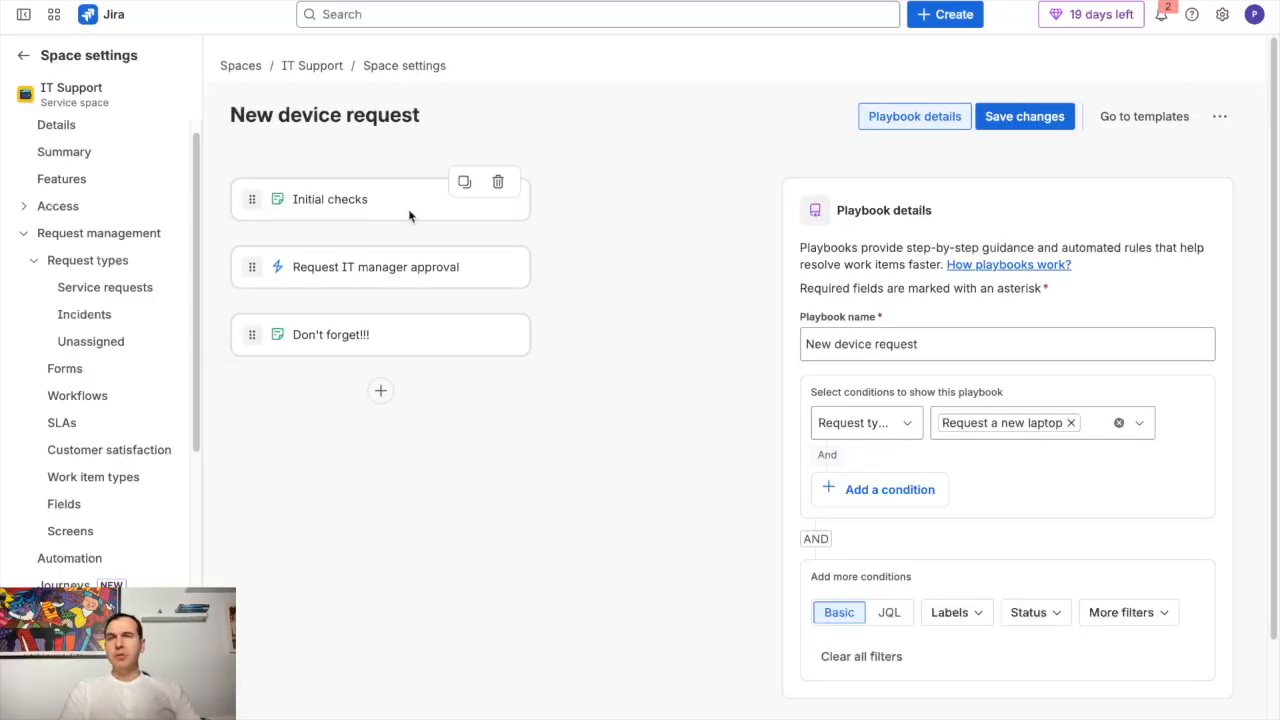
# Examine the types and contents of the playbook's three steps, including the available step types, and the playbook details
pyautogui.click(409, 212)
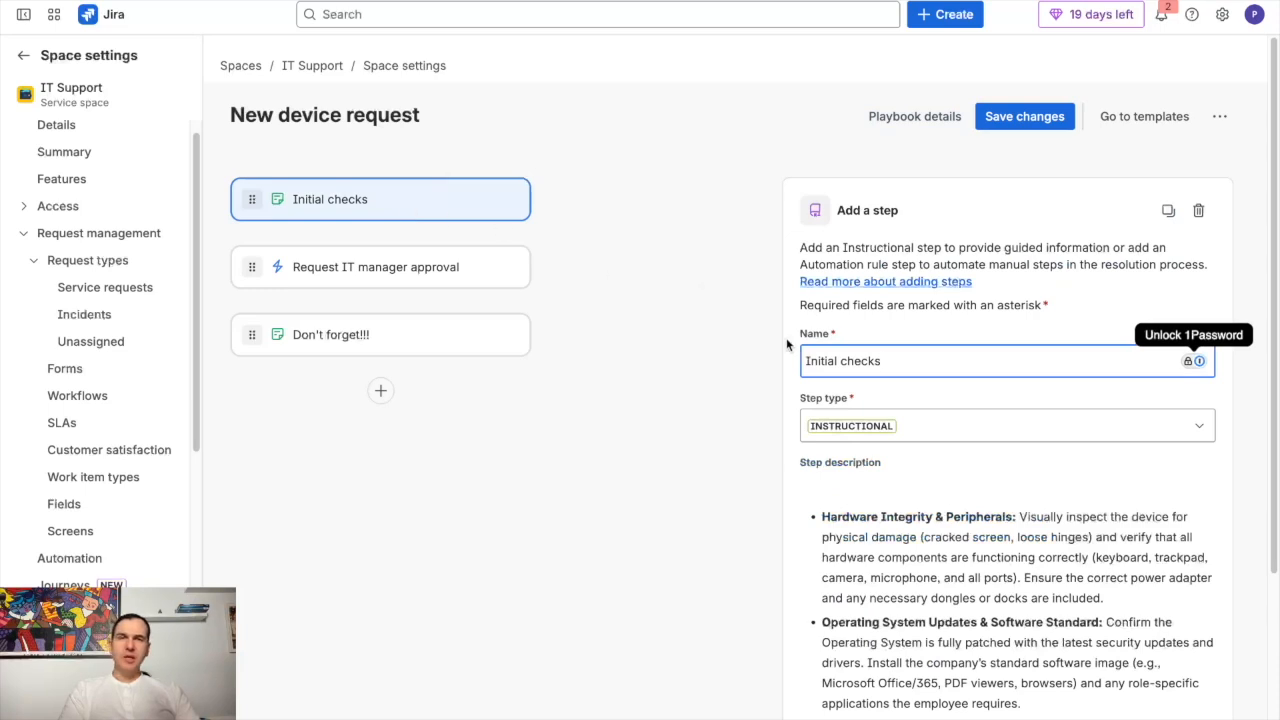
pyautogui.click(910, 424)
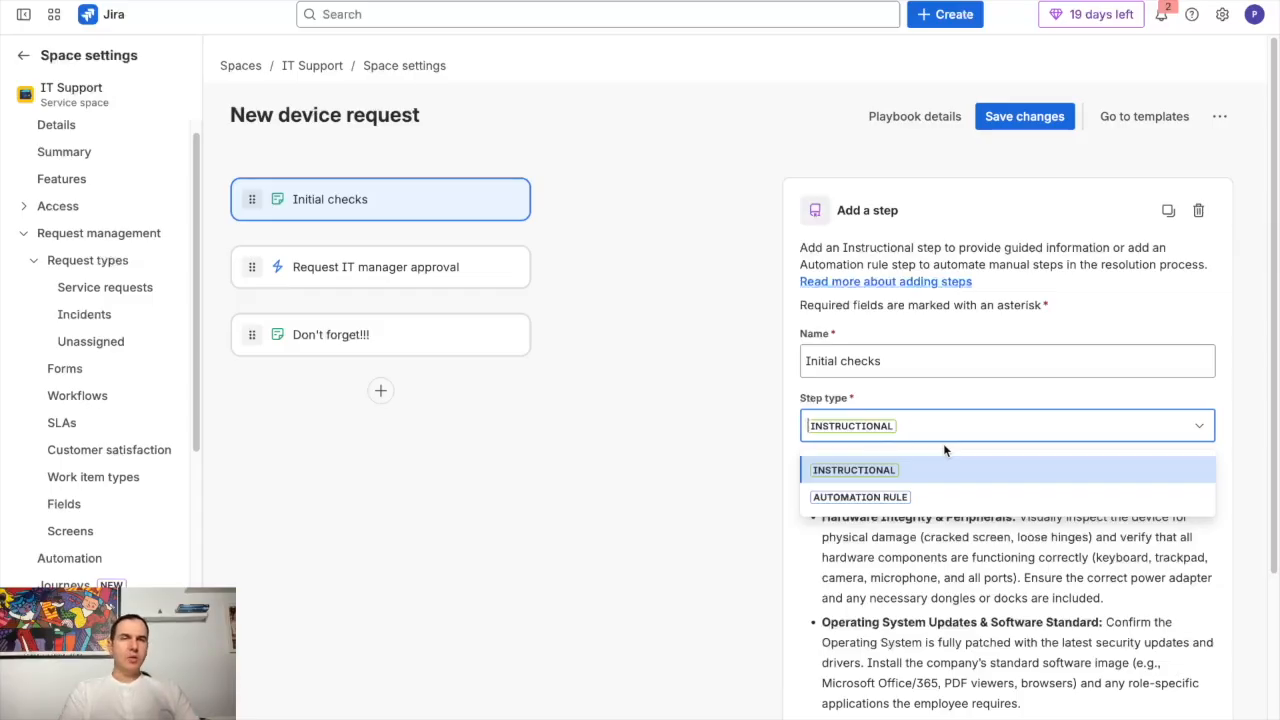
pyautogui.click(707, 426)
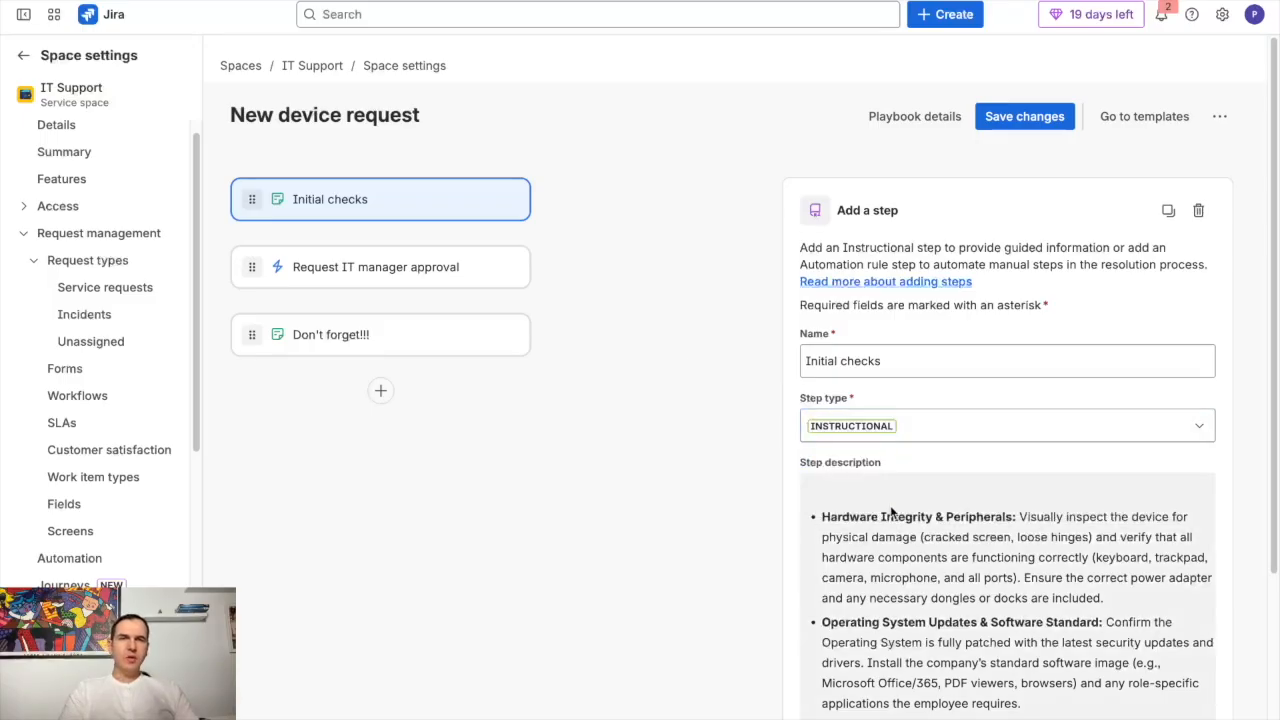
pyautogui.scroll(-2, 890, 508)
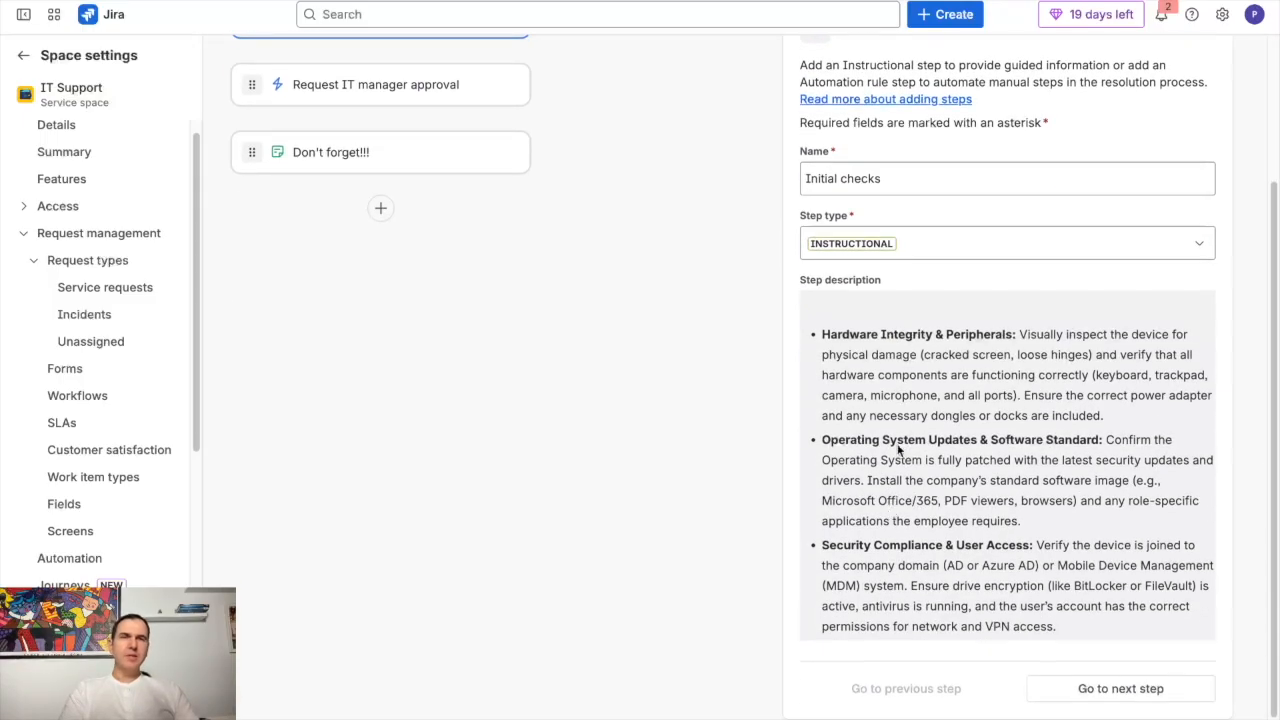
pyautogui.scroll(2, 896, 446)
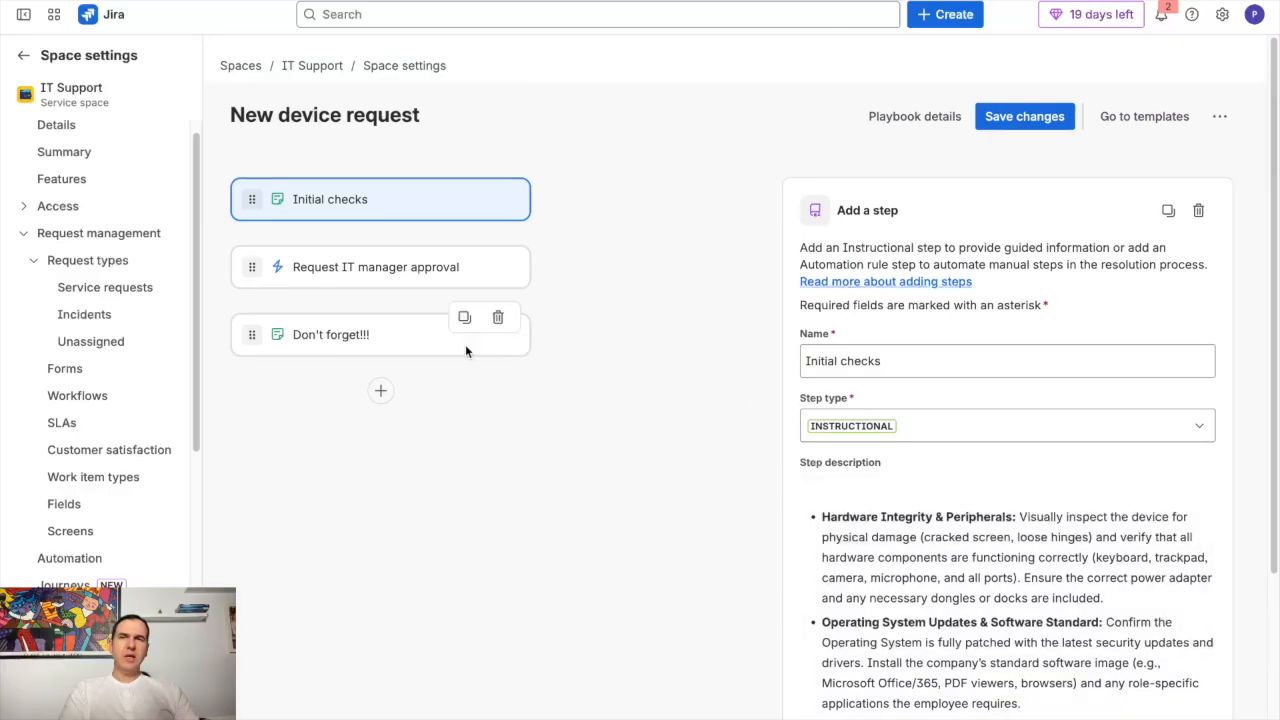
pyautogui.click(478, 278)
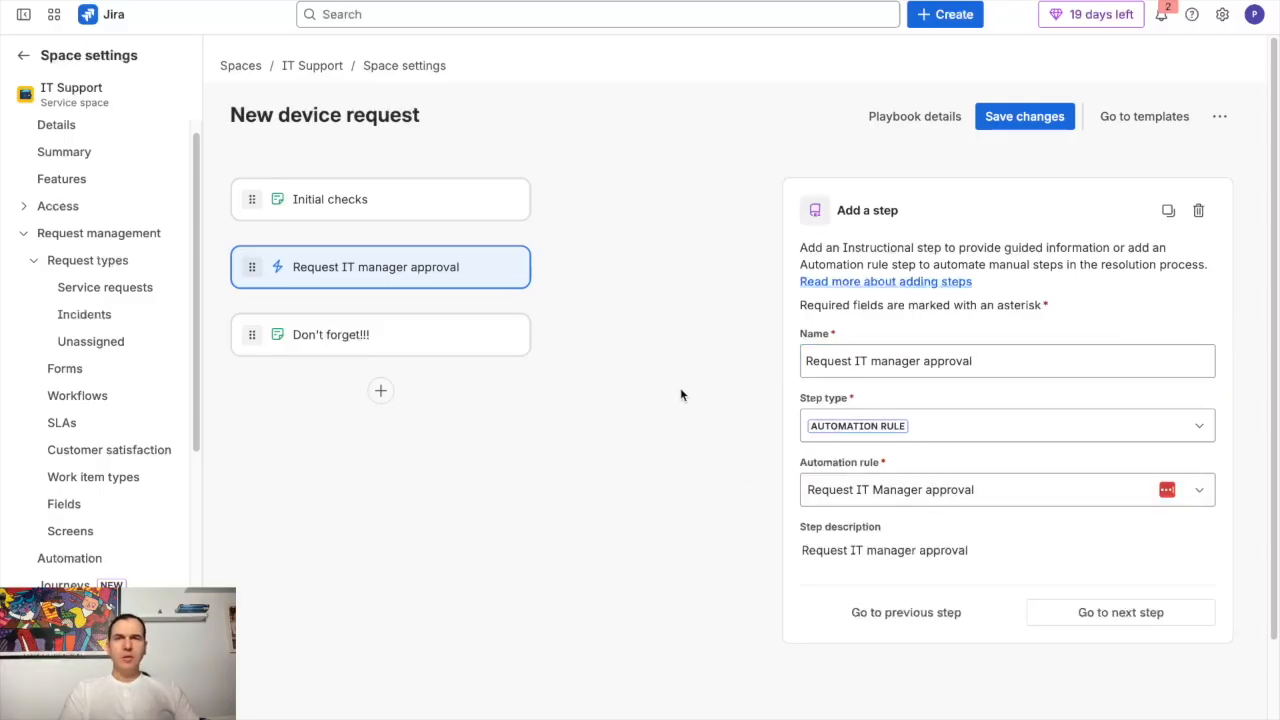
pyautogui.click(429, 347)
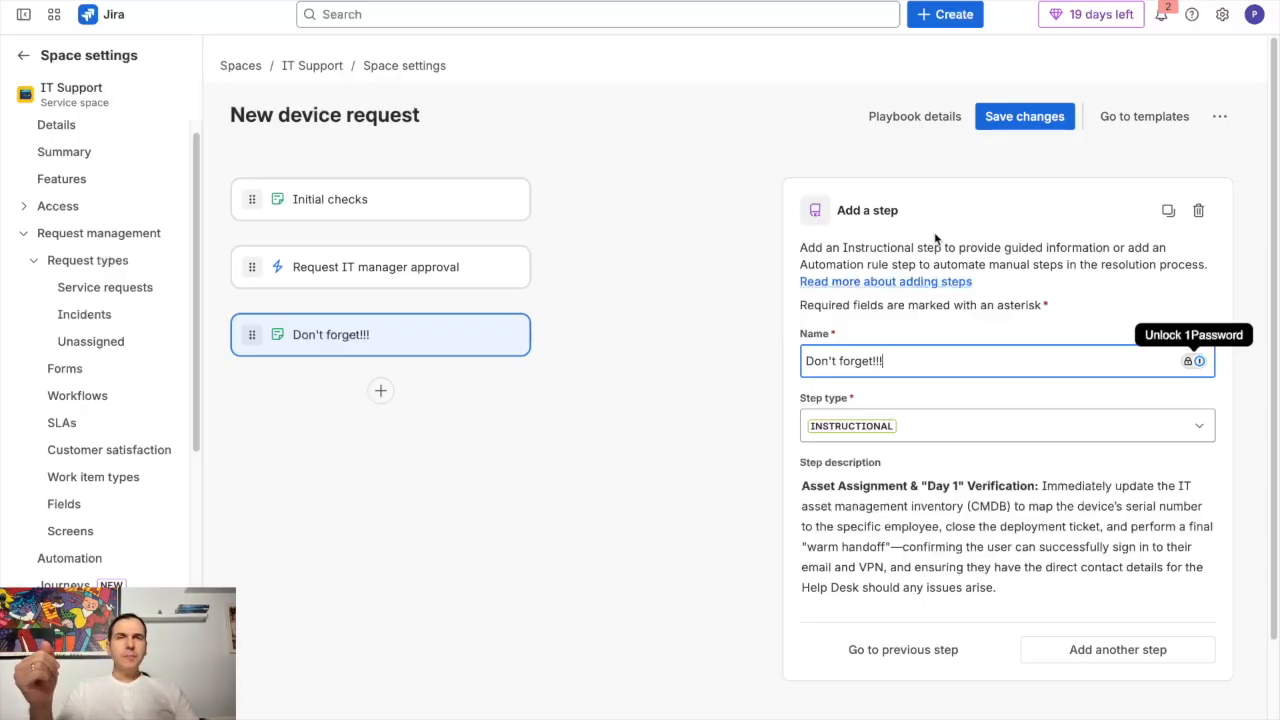
pyautogui.click(929, 139)
pyautogui.click(930, 120)
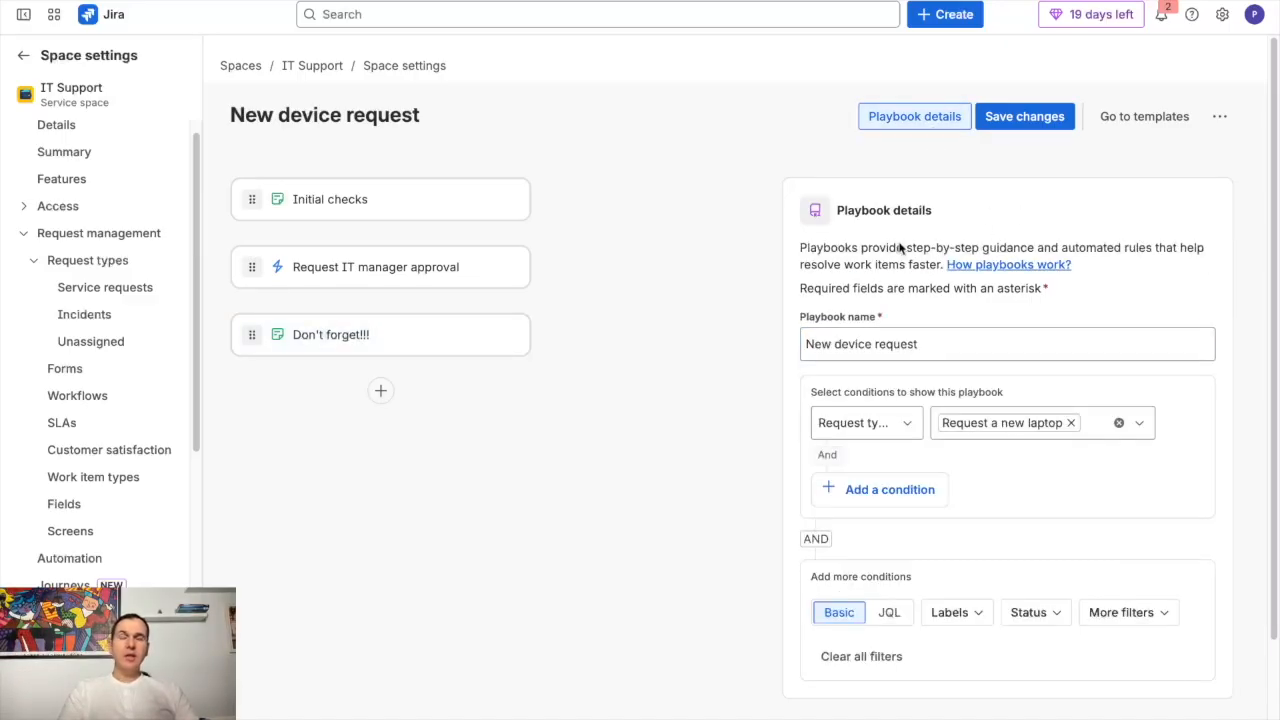
# Try other condition types for showing the playbook, restore Request type, and add and remove a second condition
pyautogui.scroll(-1, 913, 268)
pyautogui.scroll(-2, 913, 266)
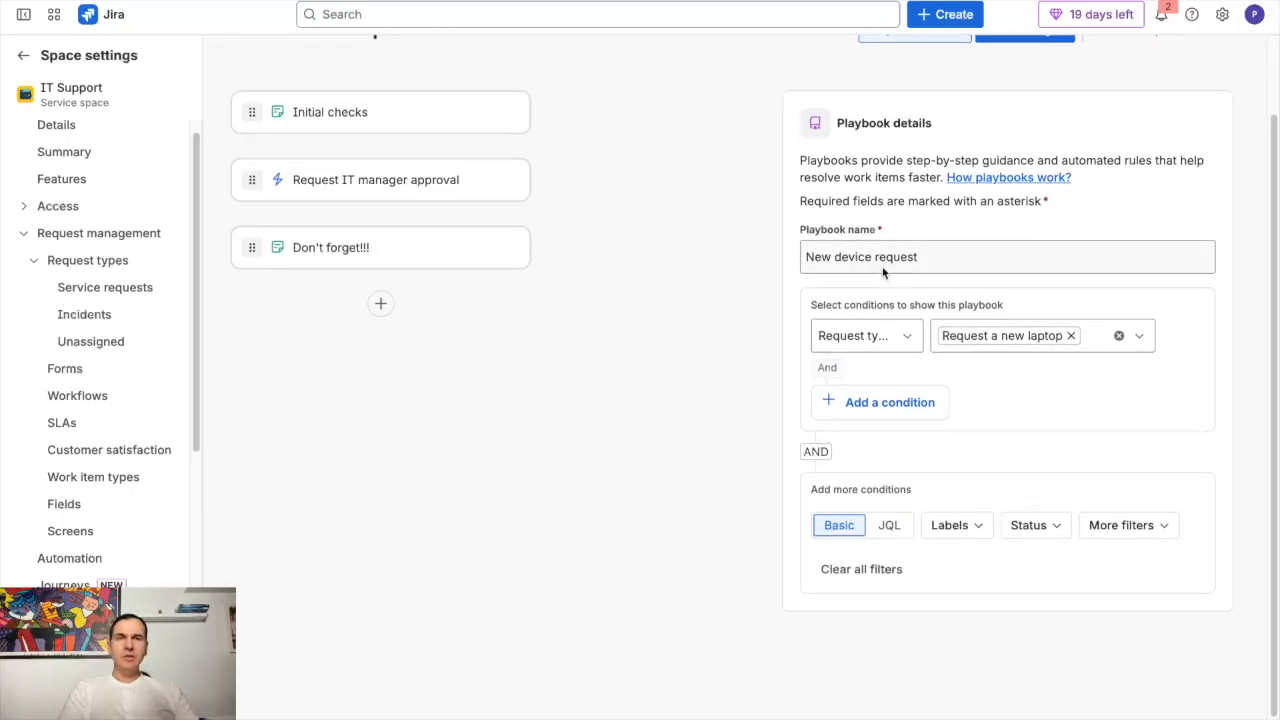
pyautogui.click(897, 341)
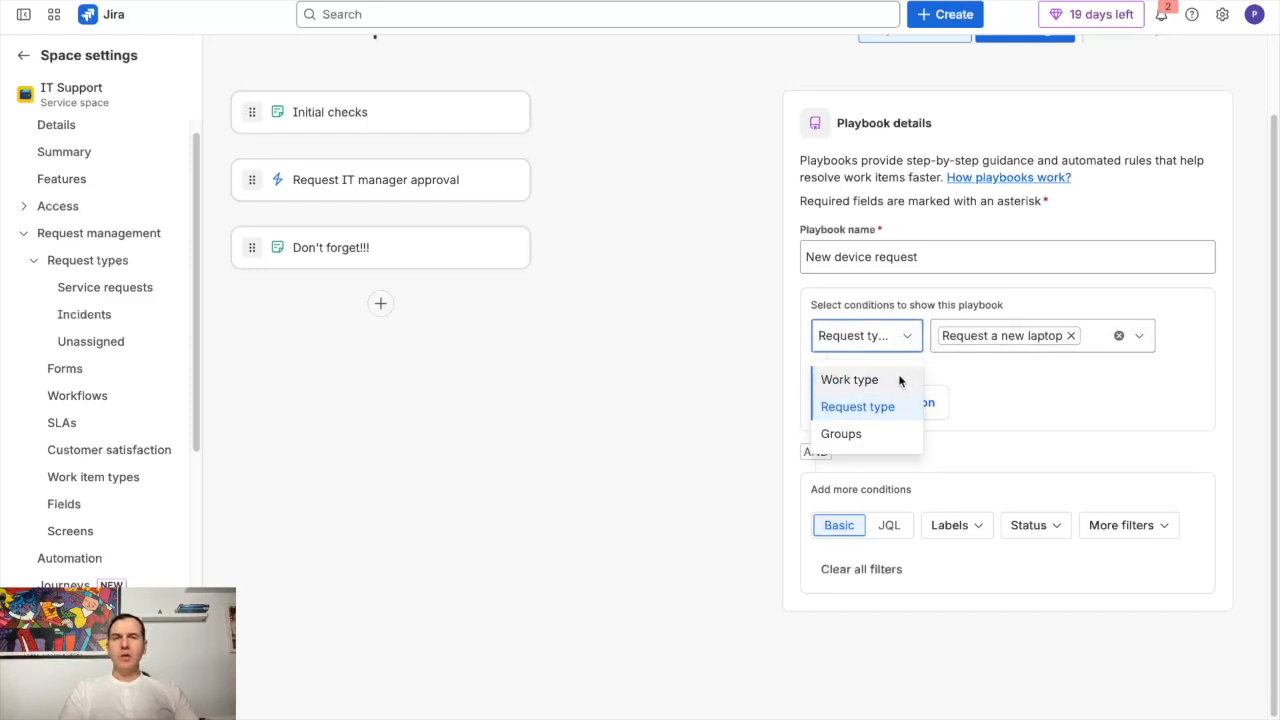
pyautogui.click(899, 380)
pyautogui.click(1012, 346)
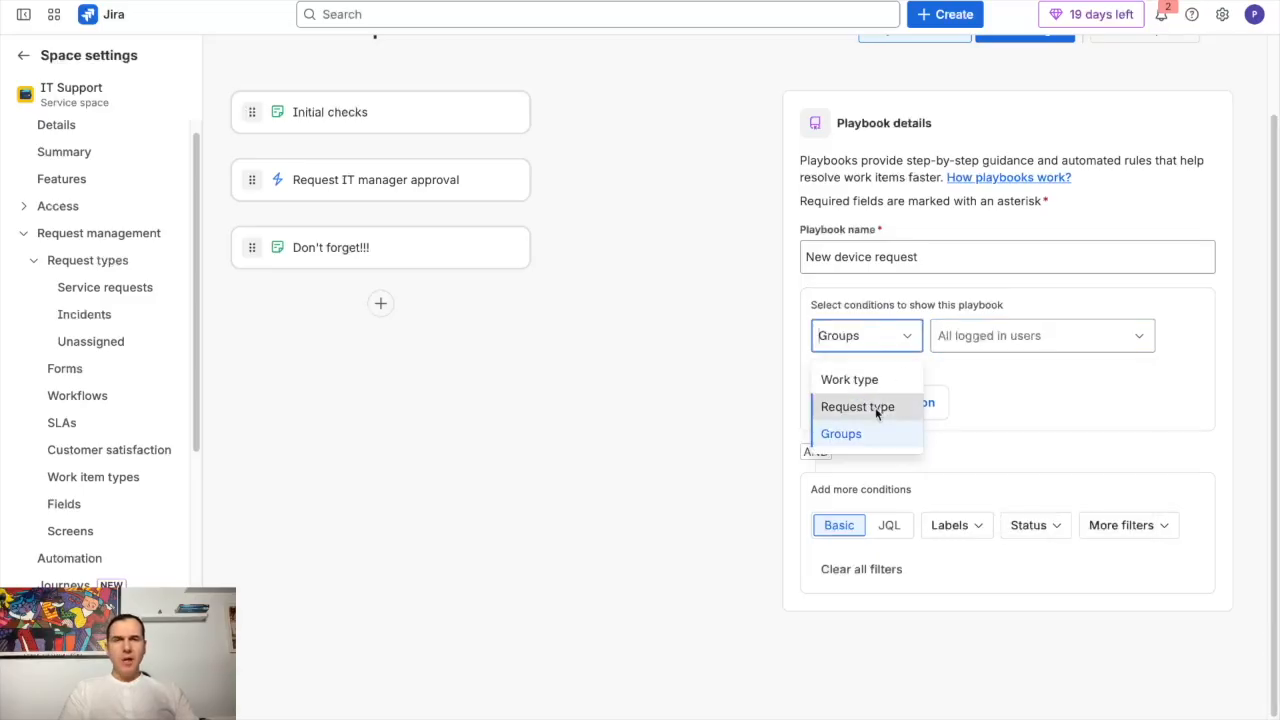
pyautogui.click(857, 406)
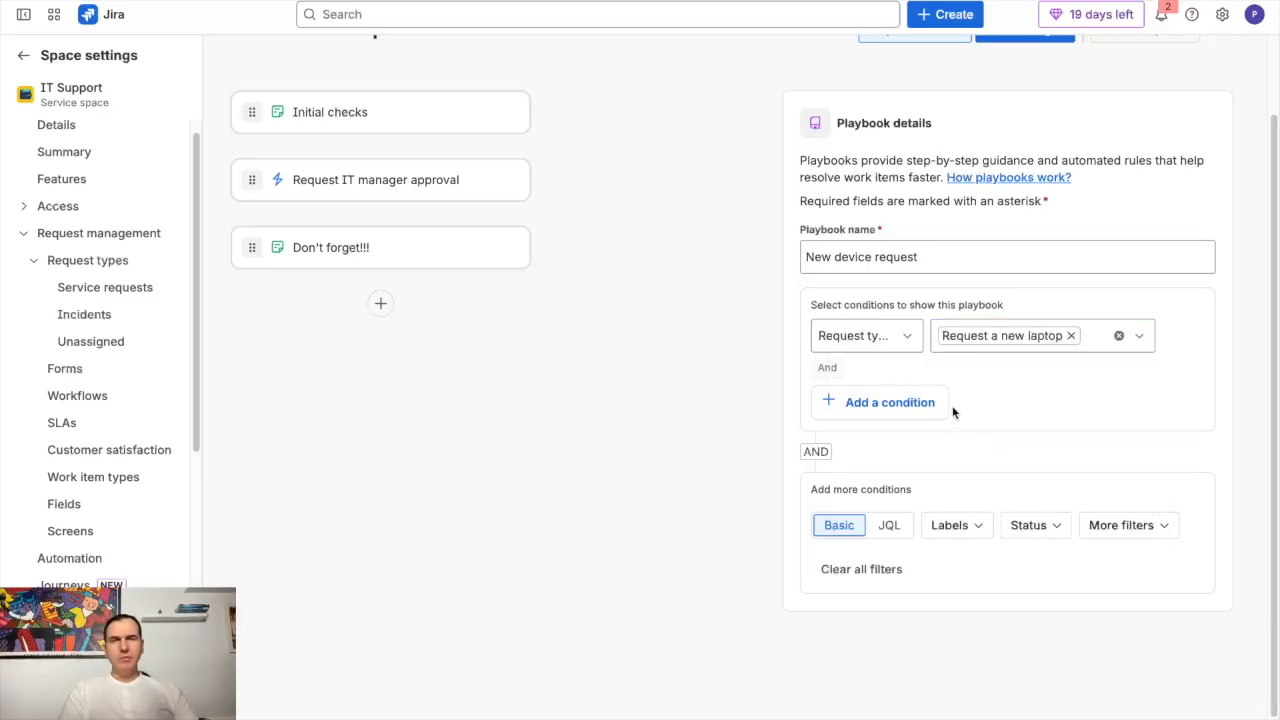
pyautogui.click(868, 404)
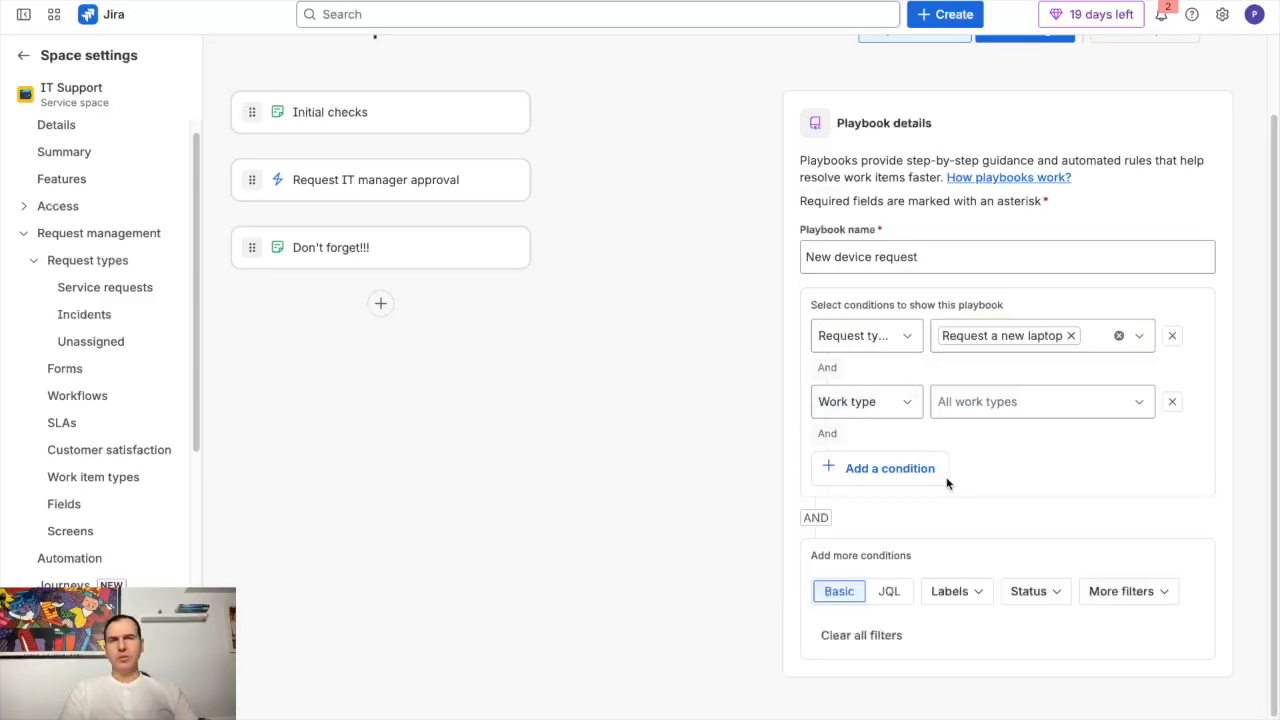
pyautogui.click(1173, 404)
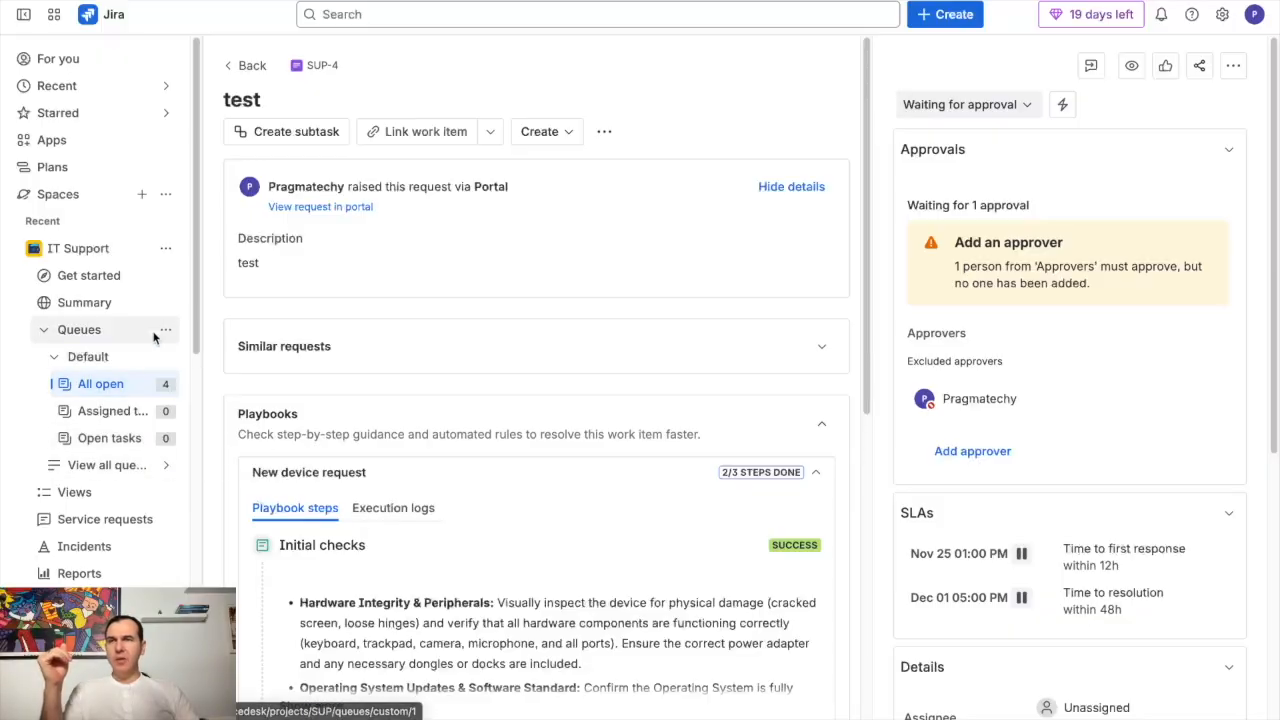
# Open the Request IT Manager approval automation rule in the IT Support space settings and examine the actions available for a new component
pyautogui.click(165, 250)
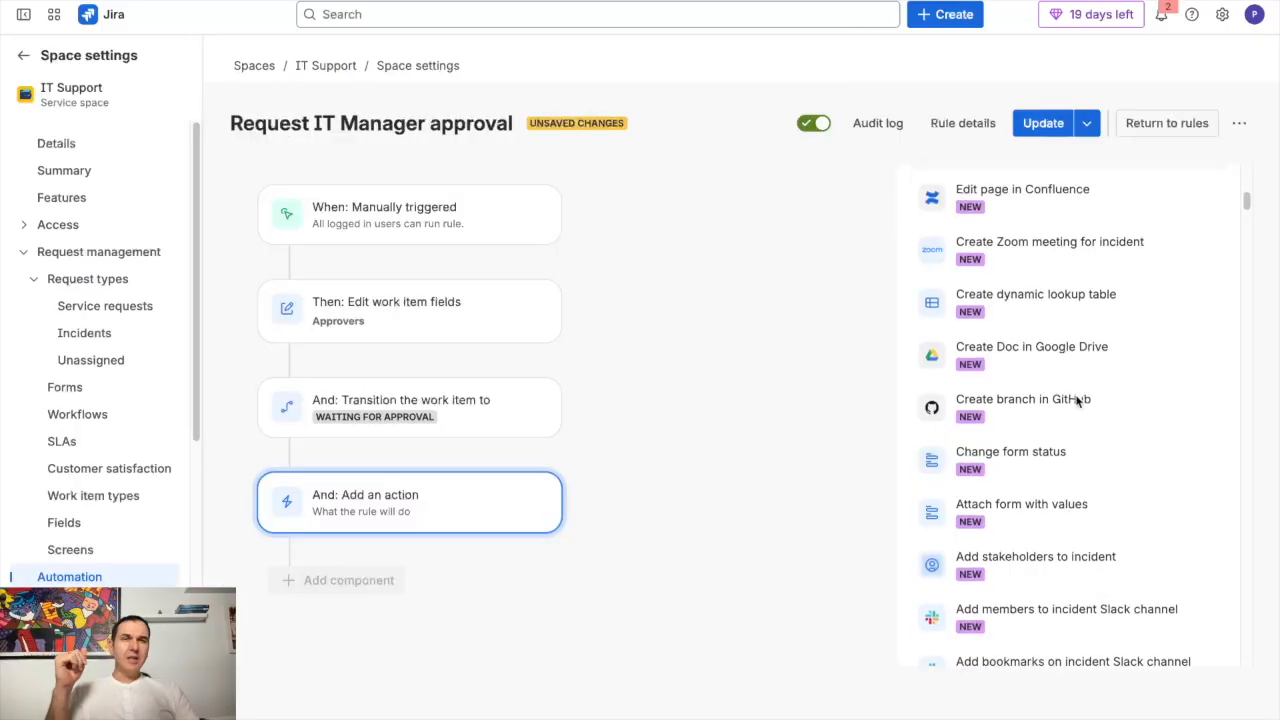
pyautogui.scroll(-5, 1075, 401)
pyautogui.scroll(-6, 1077, 403)
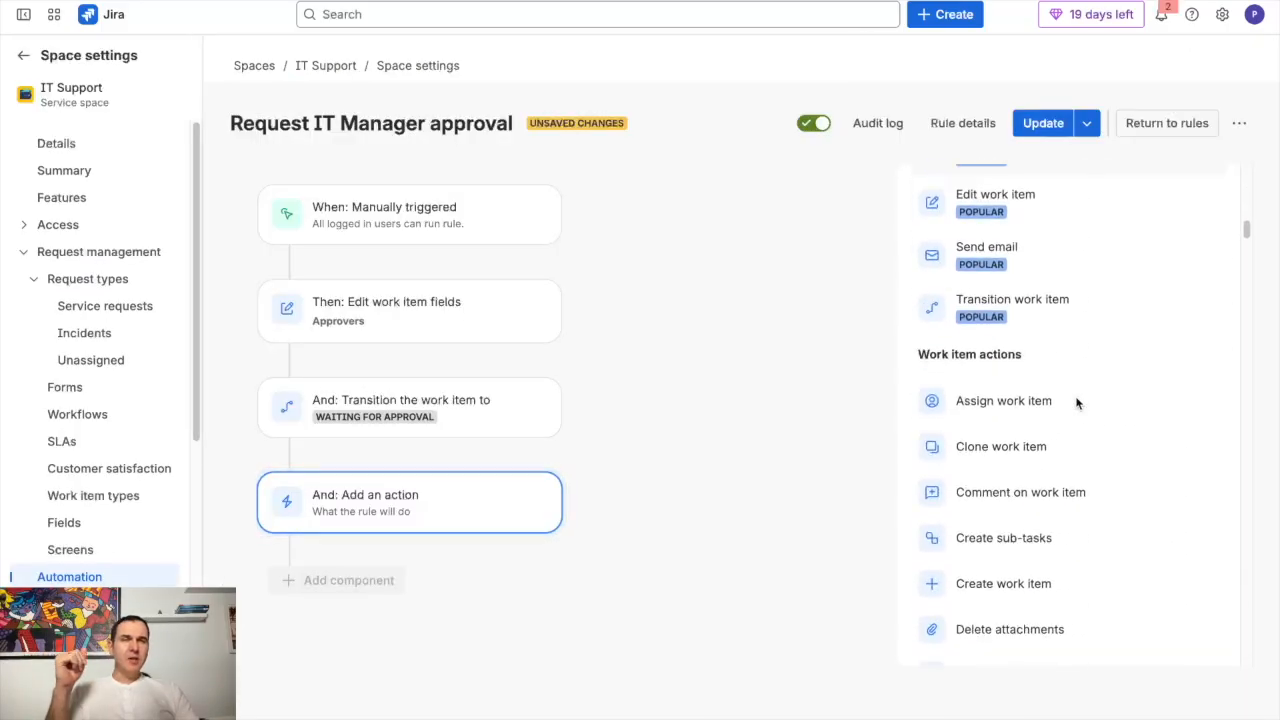
pyautogui.scroll(-10, 1077, 403)
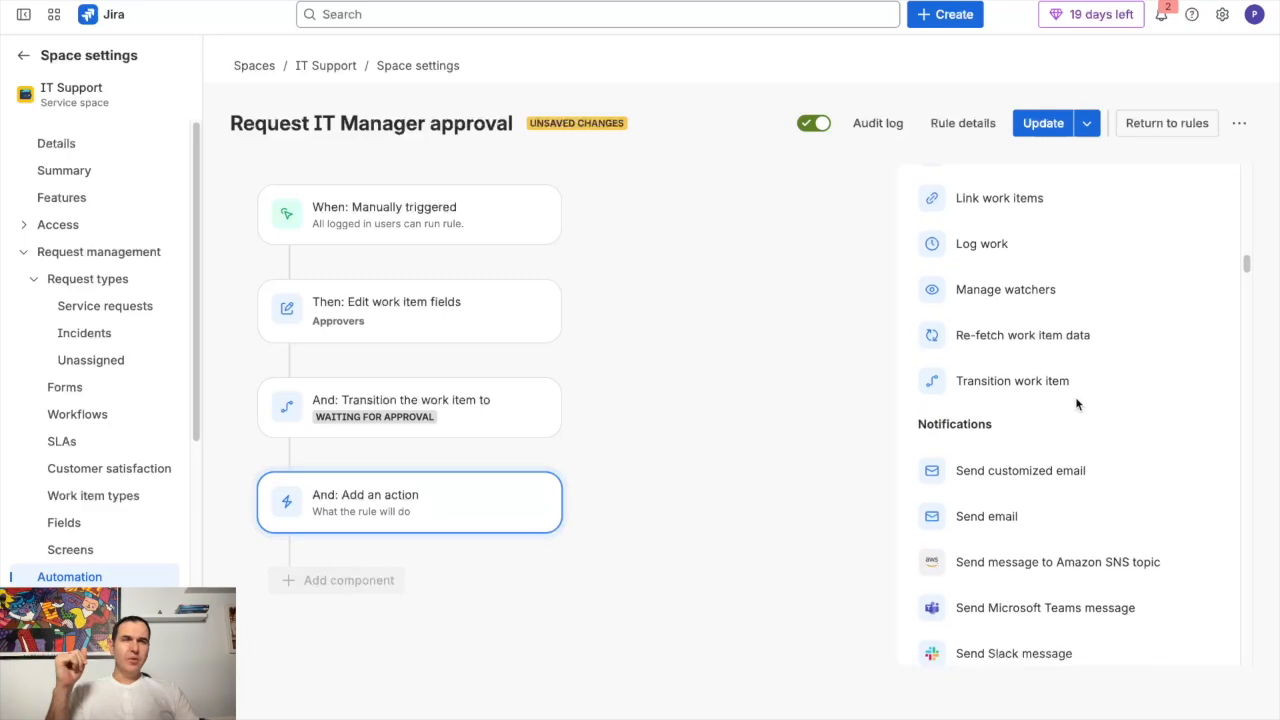
pyautogui.scroll(-10, 1077, 403)
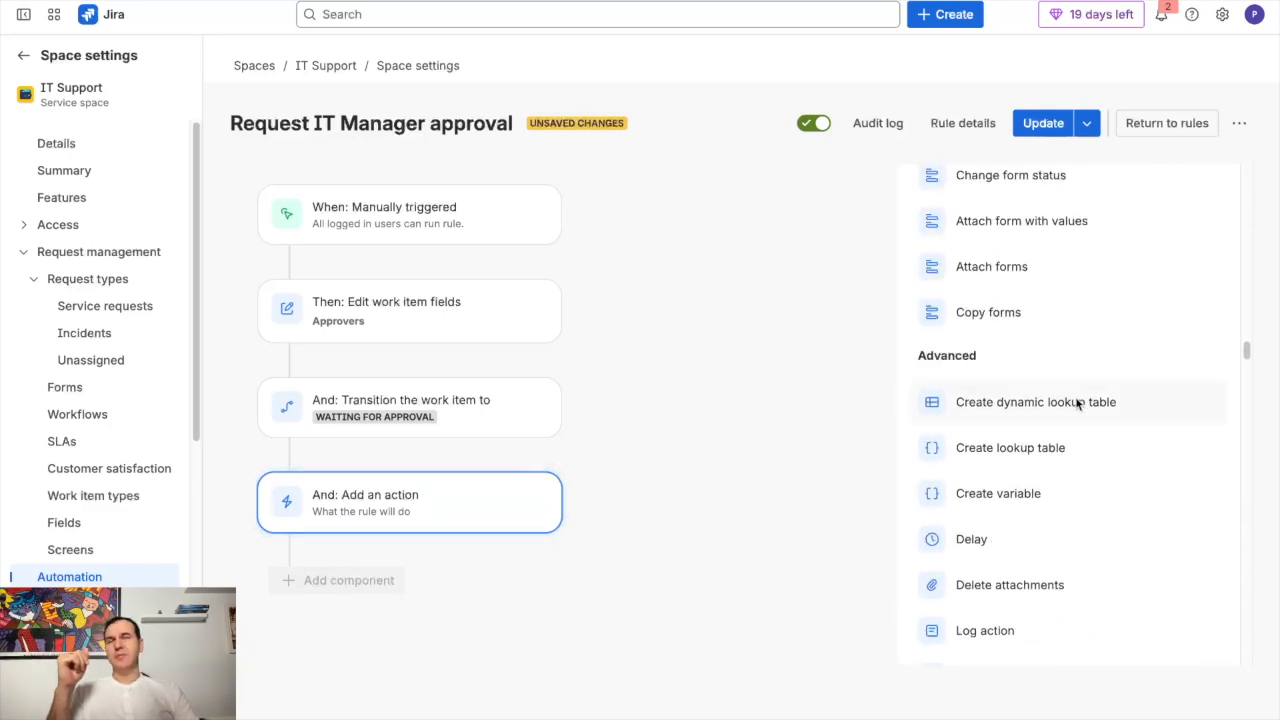
pyautogui.scroll(-1, 1077, 403)
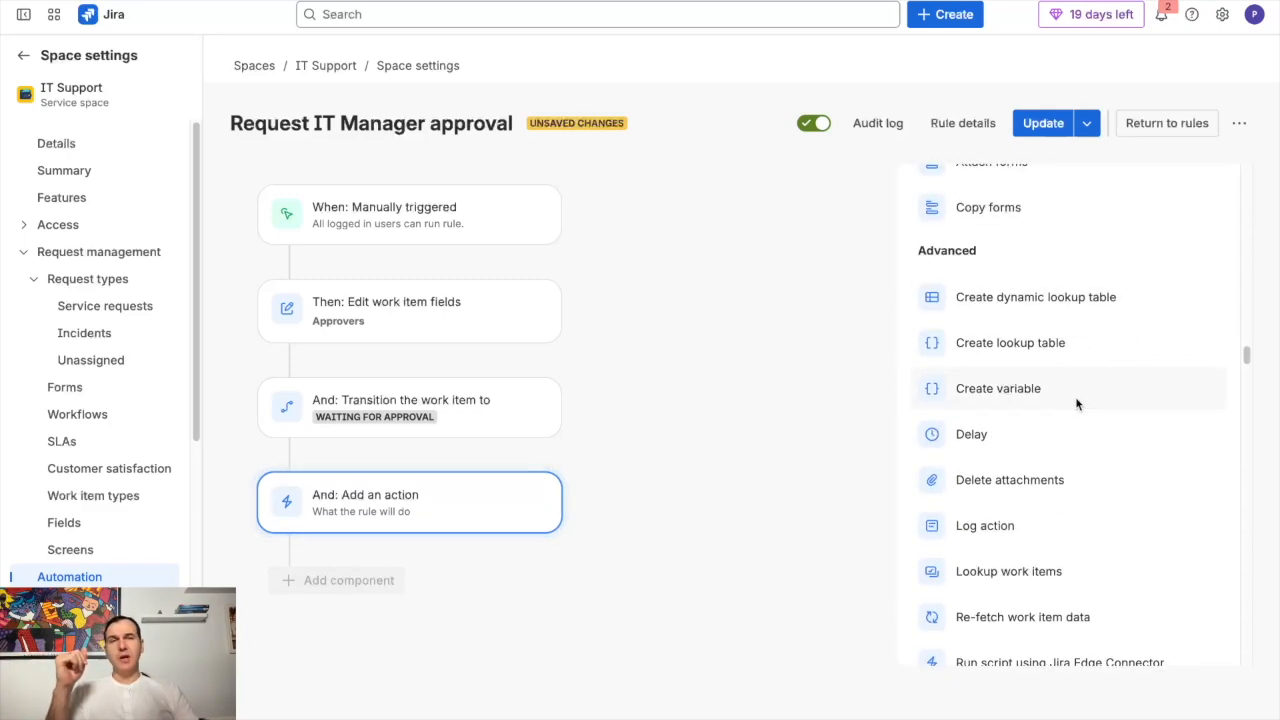
pyautogui.scroll(-5, 1077, 403)
pyautogui.scroll(-7, 1077, 403)
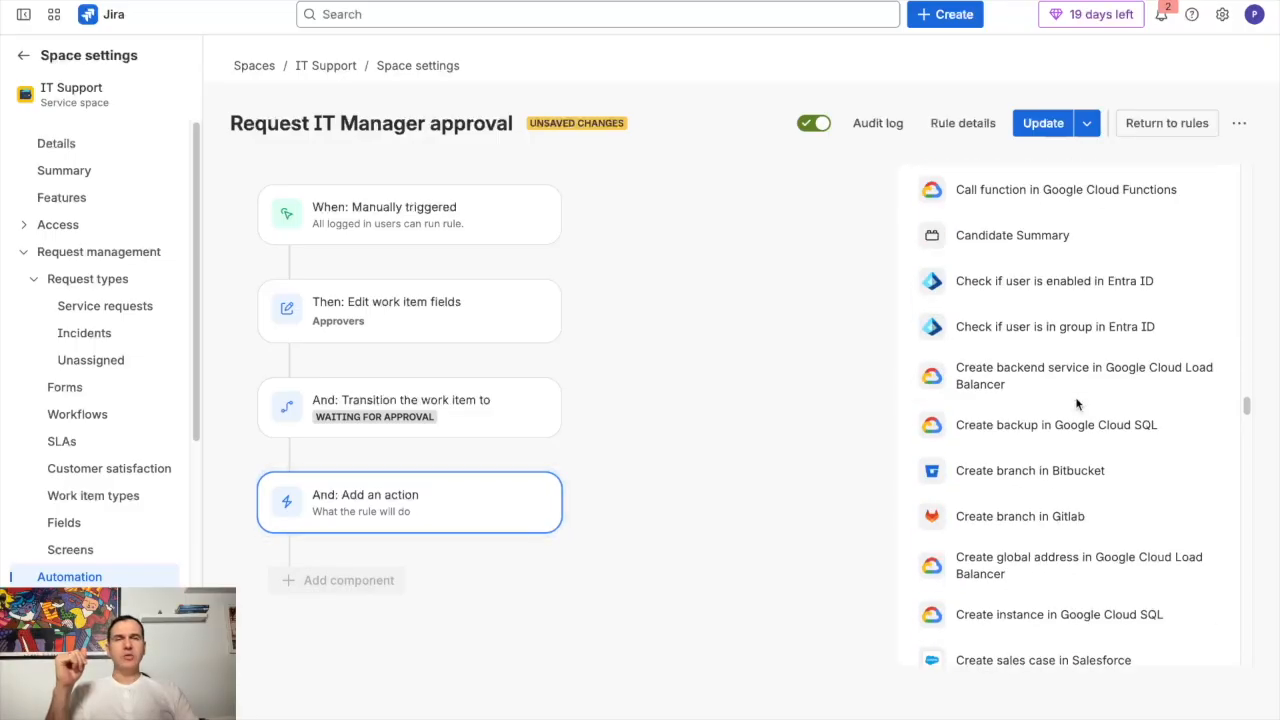
pyautogui.scroll(-9, 1077, 403)
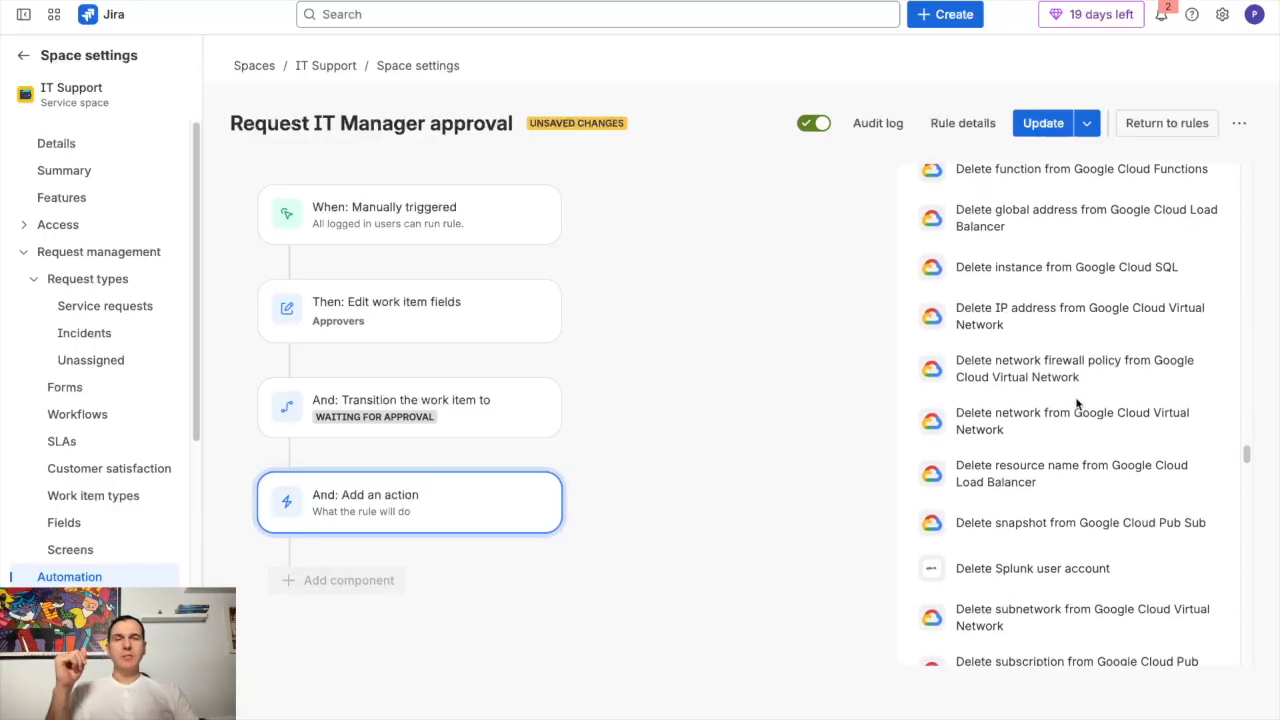
pyautogui.scroll(-3, 1077, 403)
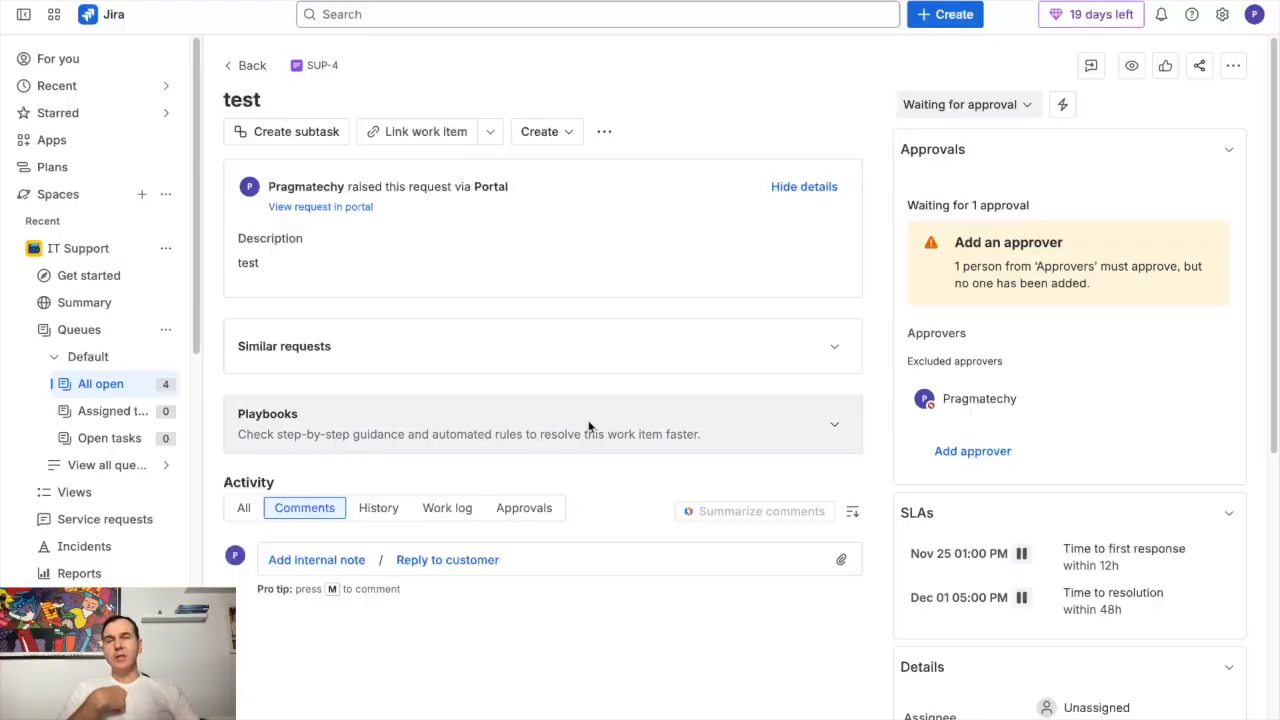
# Expand the New device request playbook on work item SUP-4 and review its steps
pyautogui.click(403, 432)
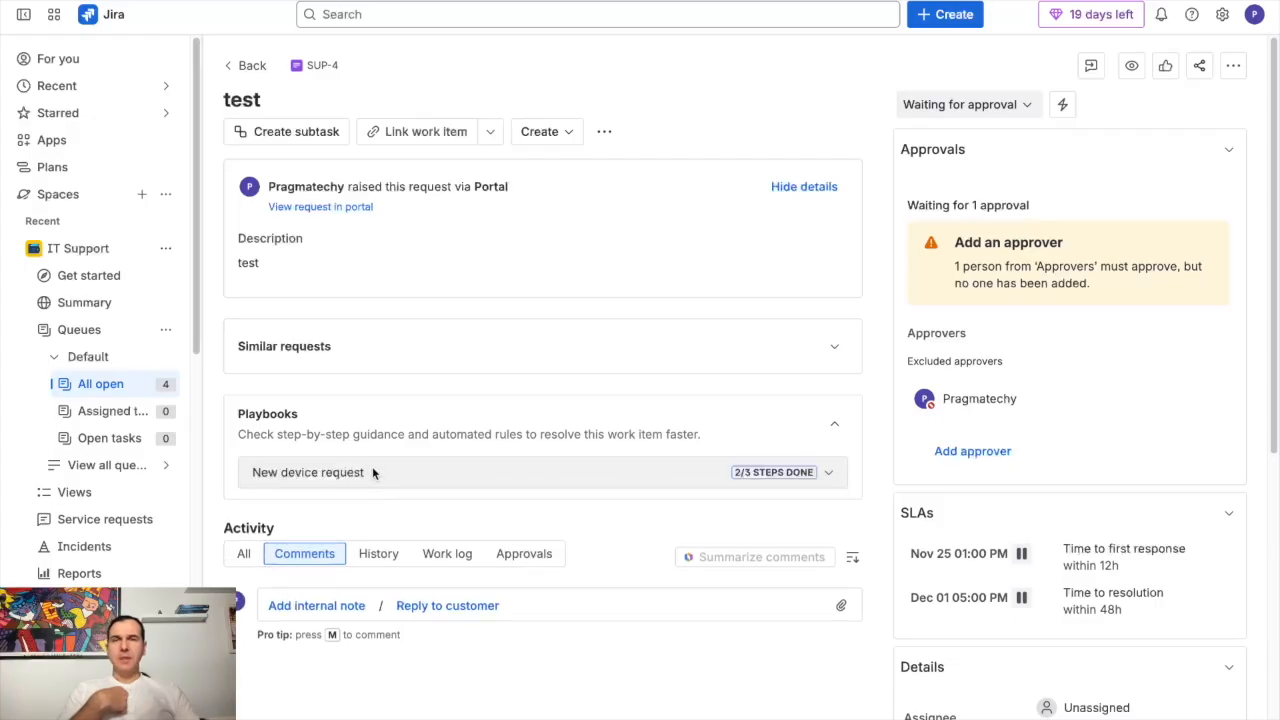
pyautogui.click(525, 424)
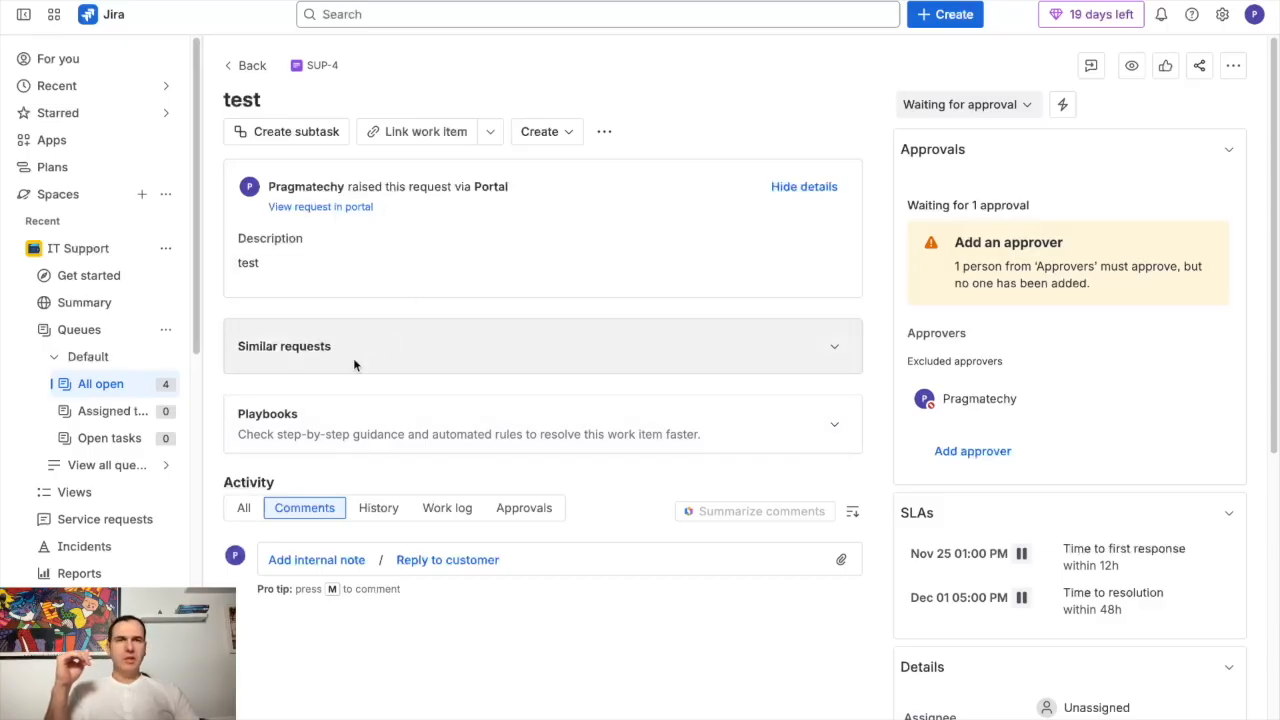
pyautogui.click(364, 433)
pyautogui.click(371, 466)
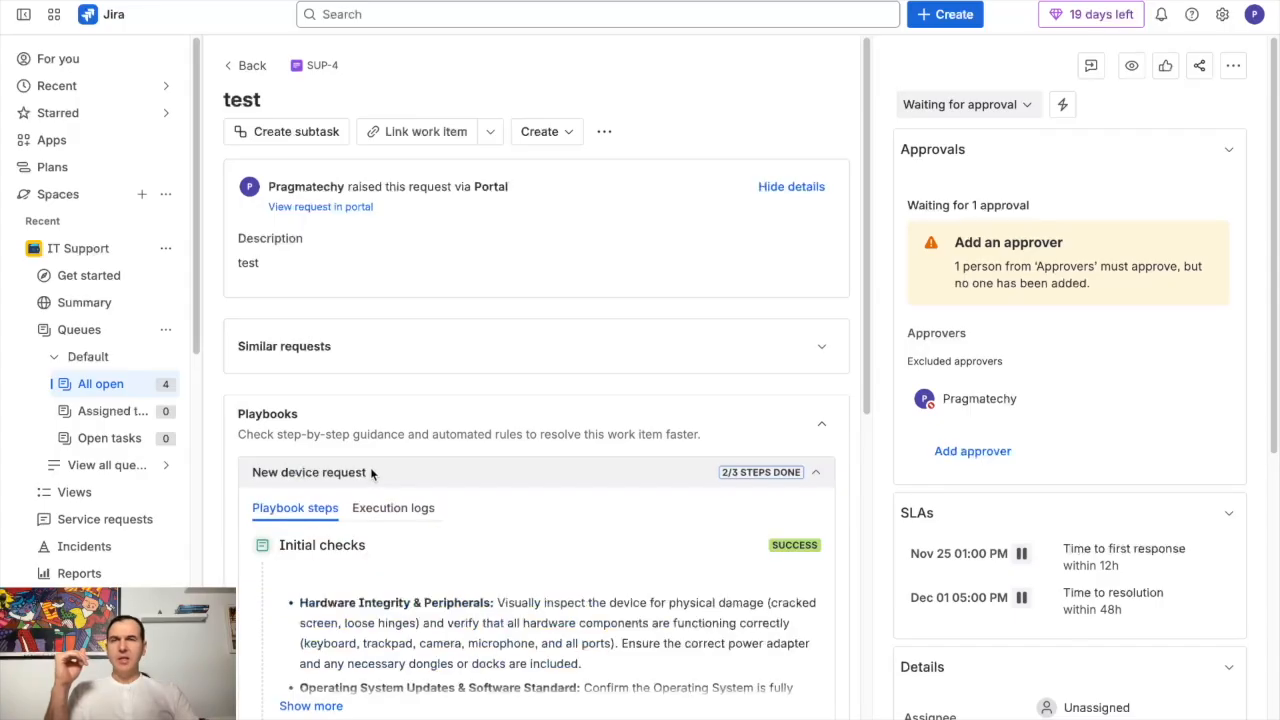
pyautogui.scroll(-4, 370, 468)
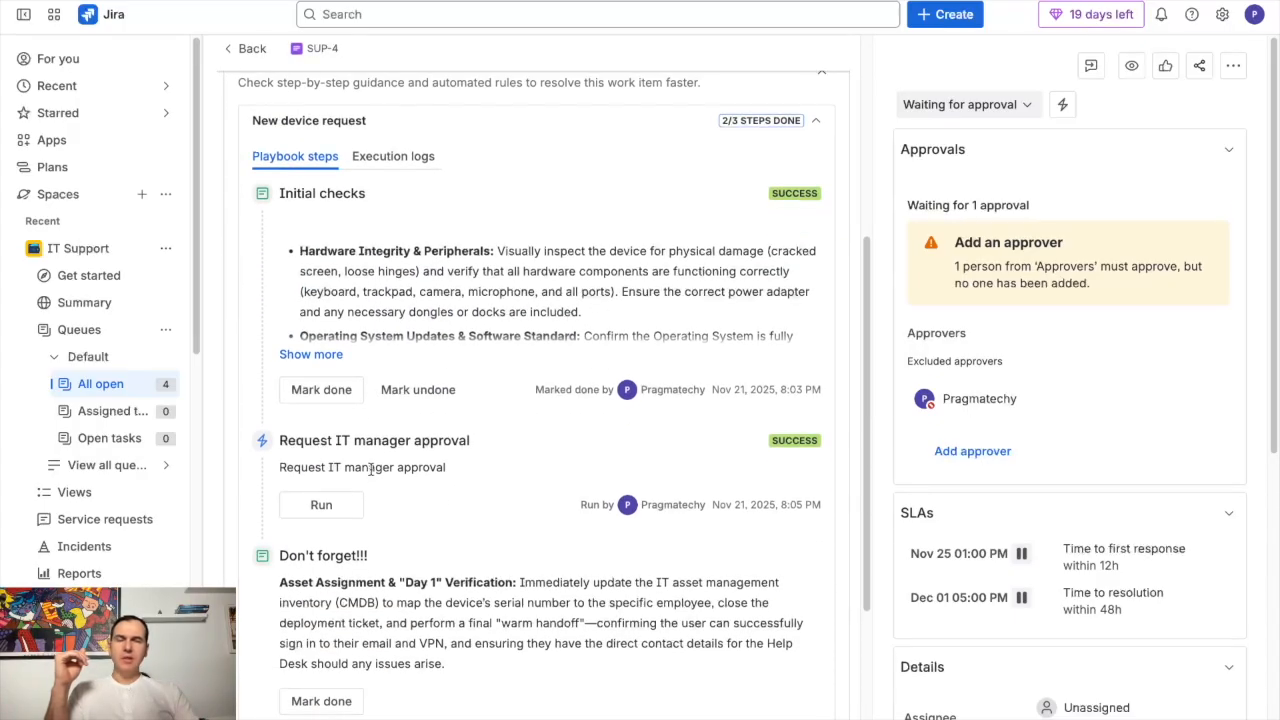